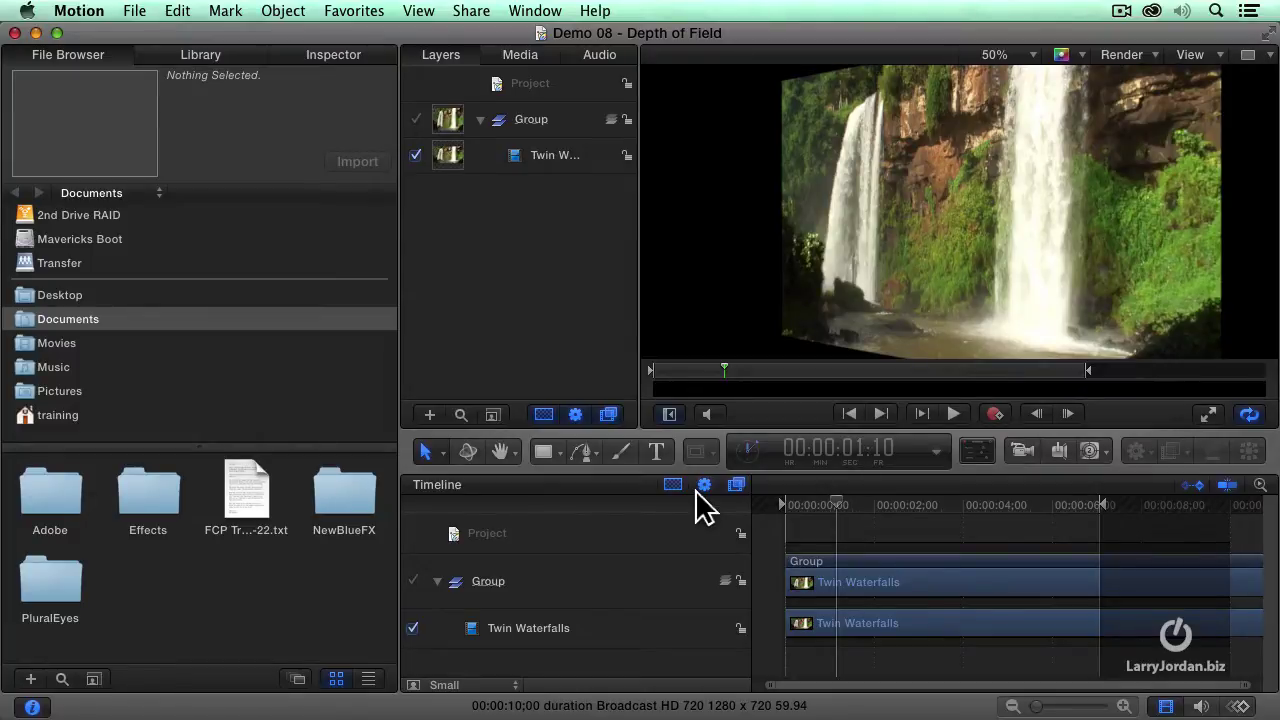
# Hide the timeline with F6, then toggle the Layers list off and back on with F5.
pyautogui.press('F6')
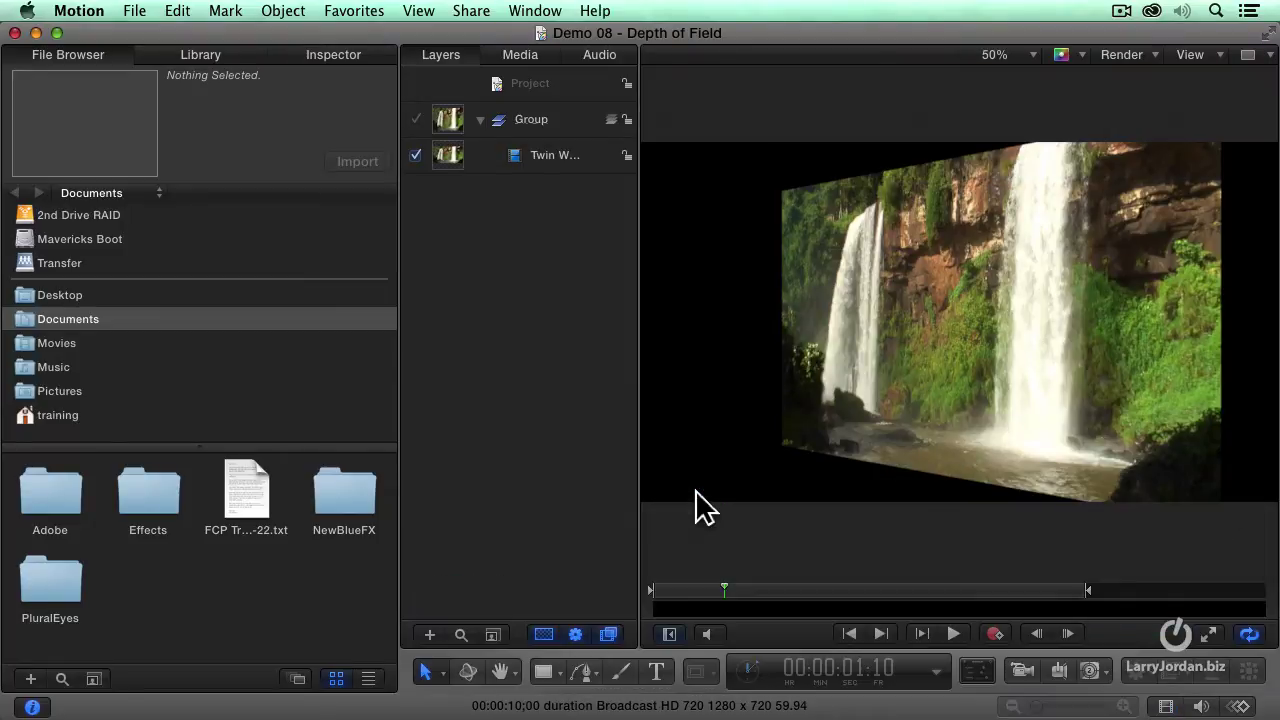
pyautogui.press('F5')
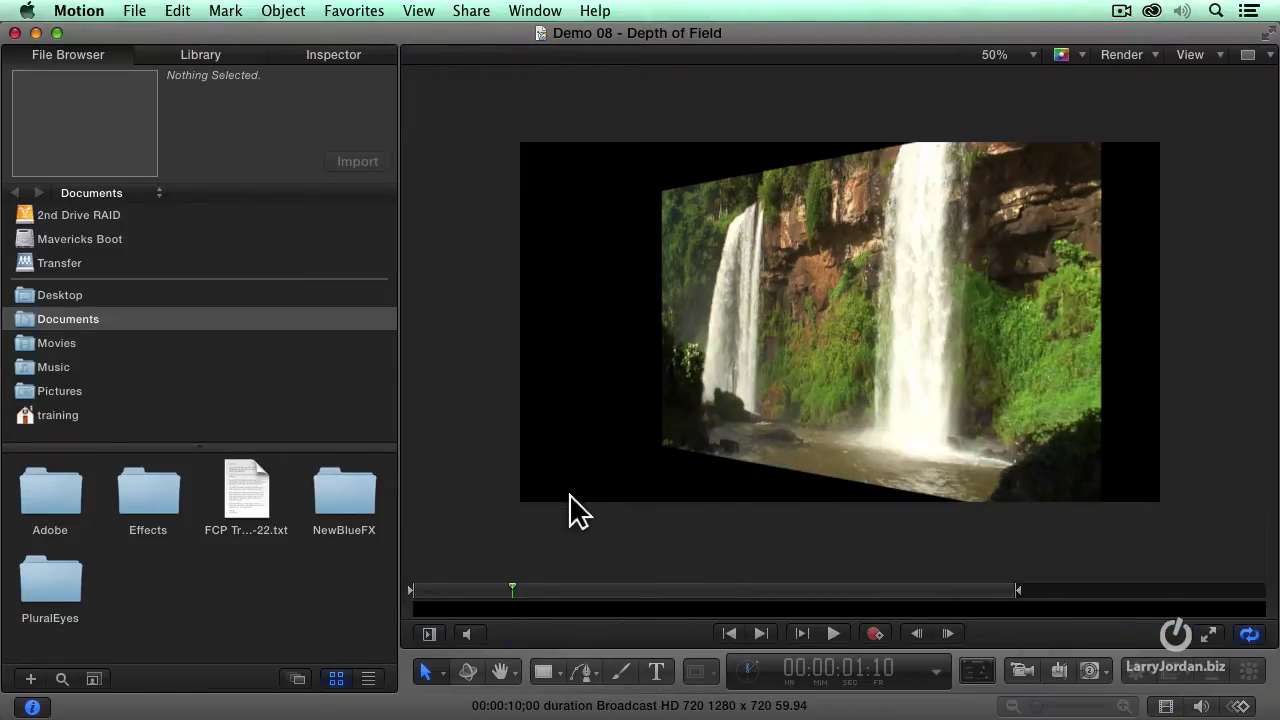
pyautogui.press('F5')
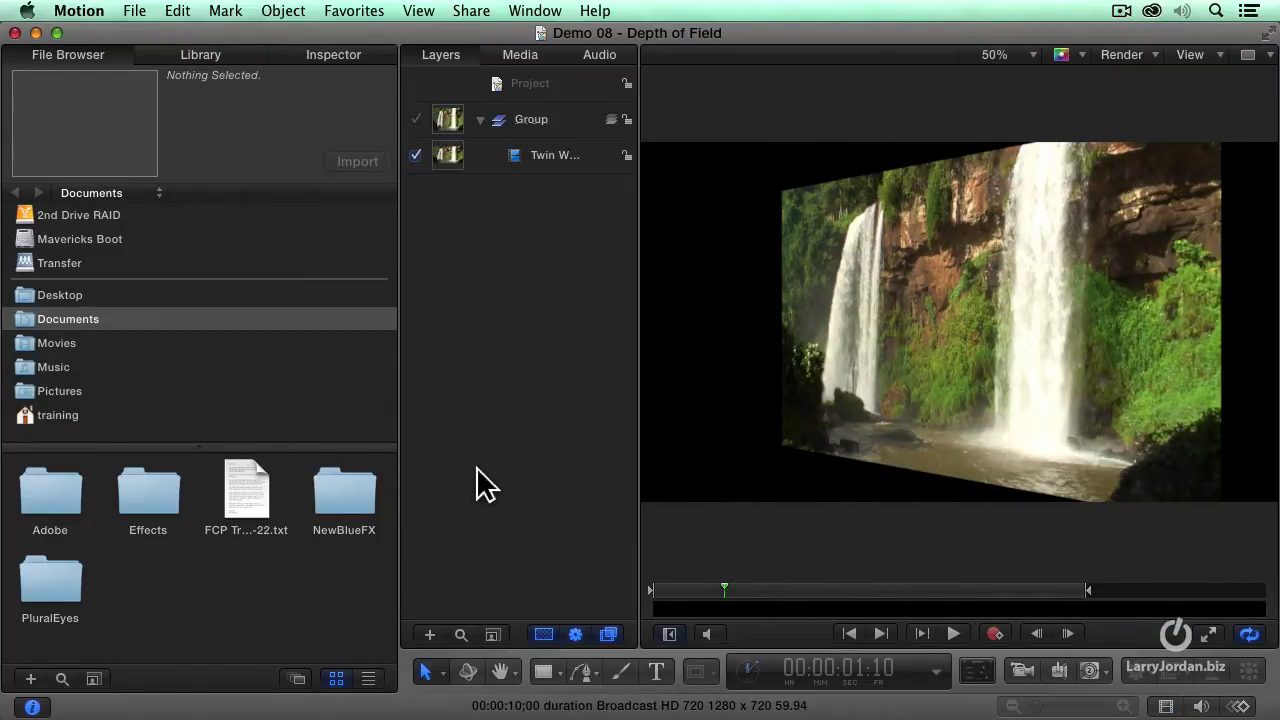
# With the Project selected, add a new camera from the Object menu.
pyautogui.click(540, 88)
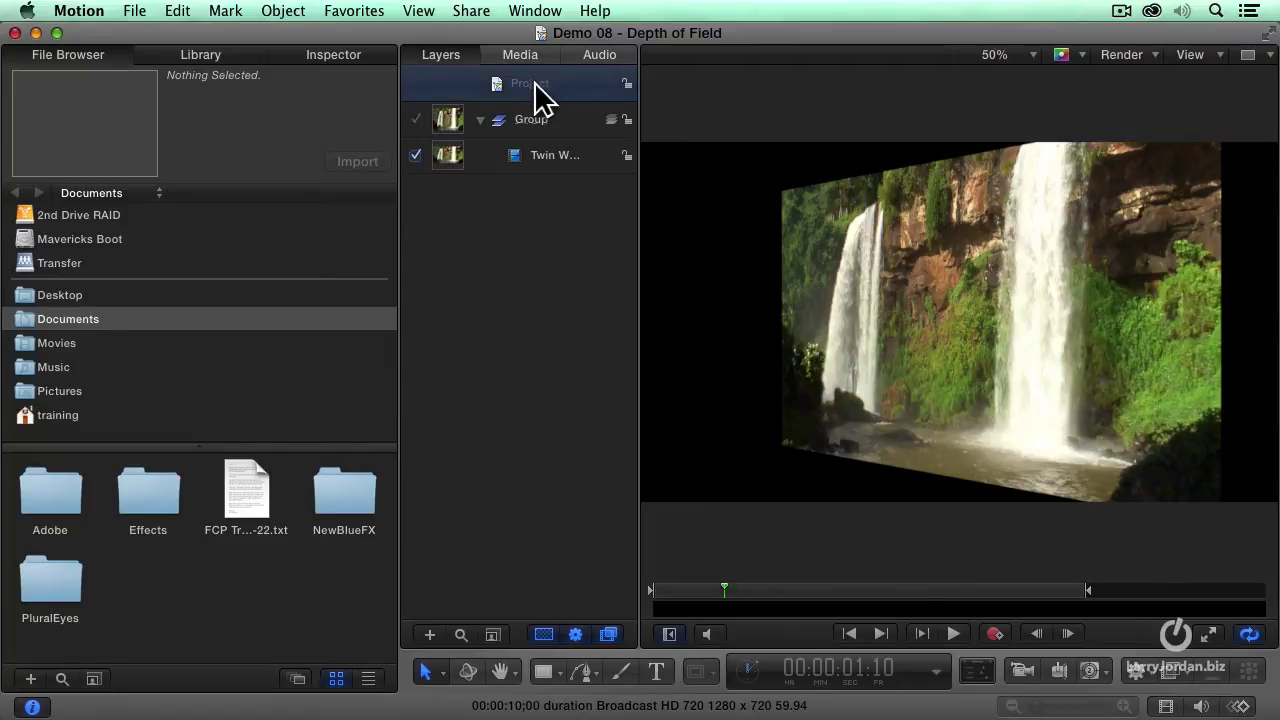
pyautogui.click(283, 10)
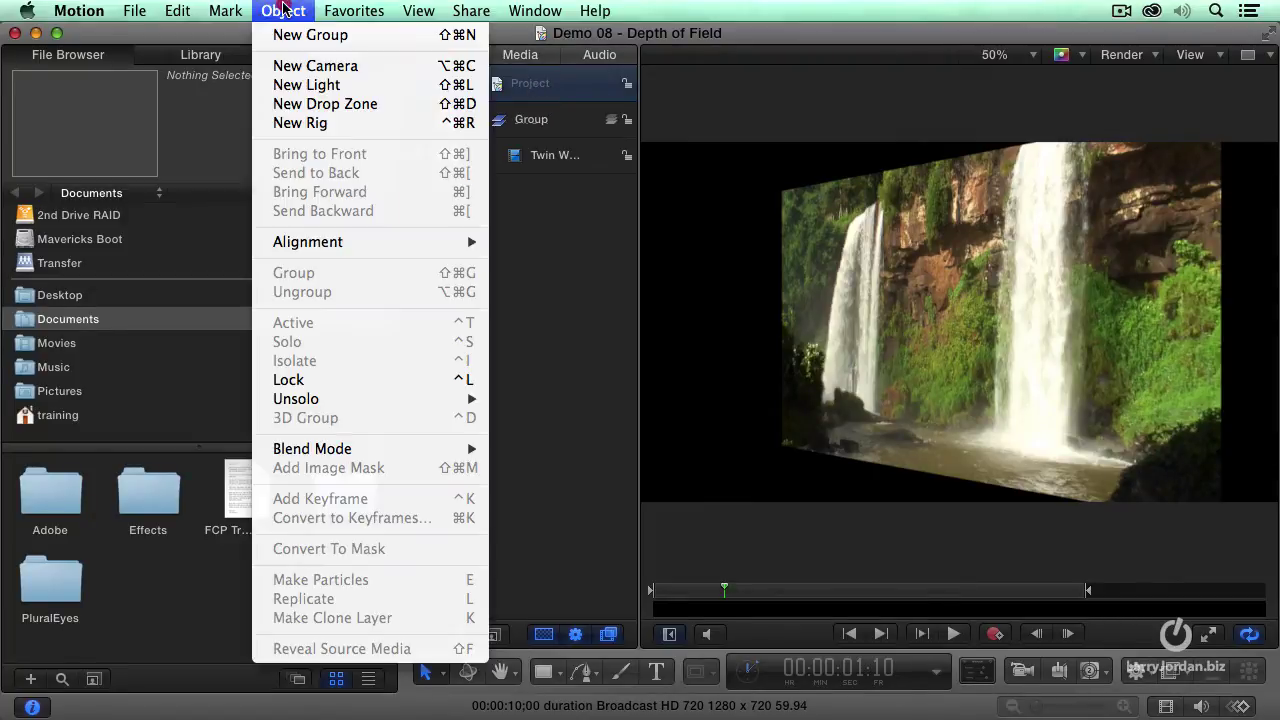
pyautogui.click(292, 65)
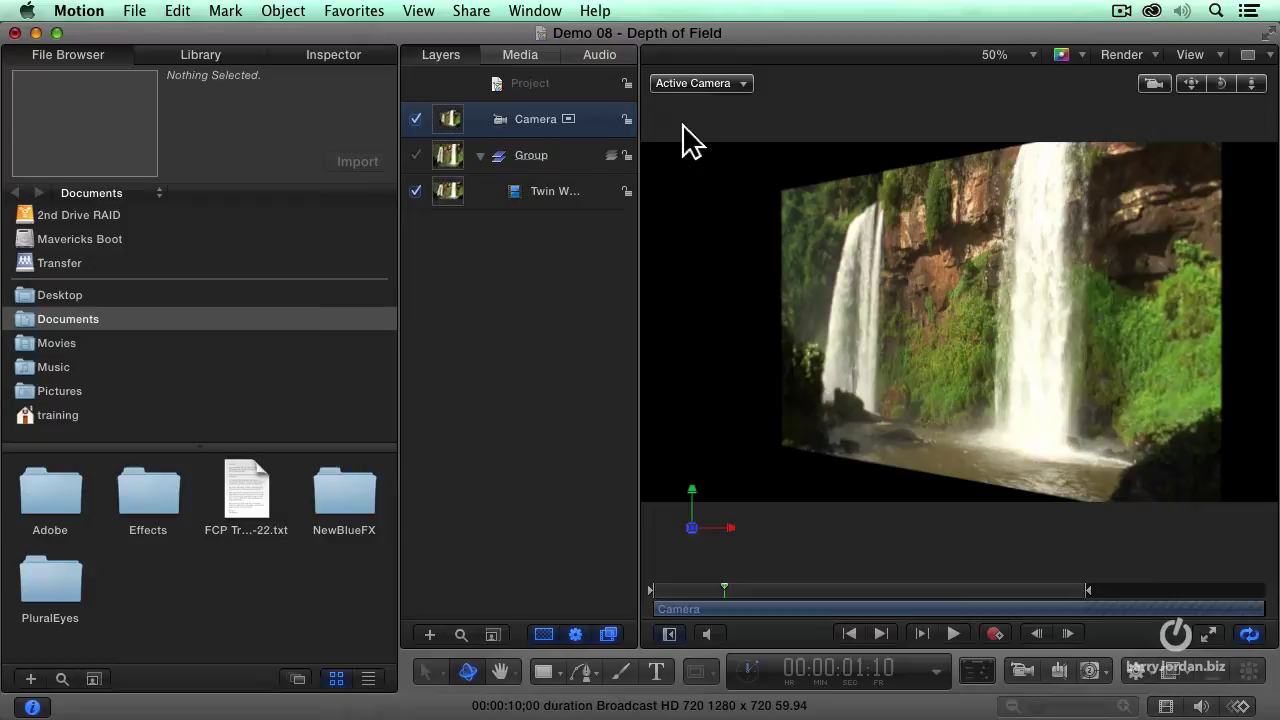
# Hide the file browser and Layers panels, then switch the canvas to the Top view.
pyautogui.press('super+1')
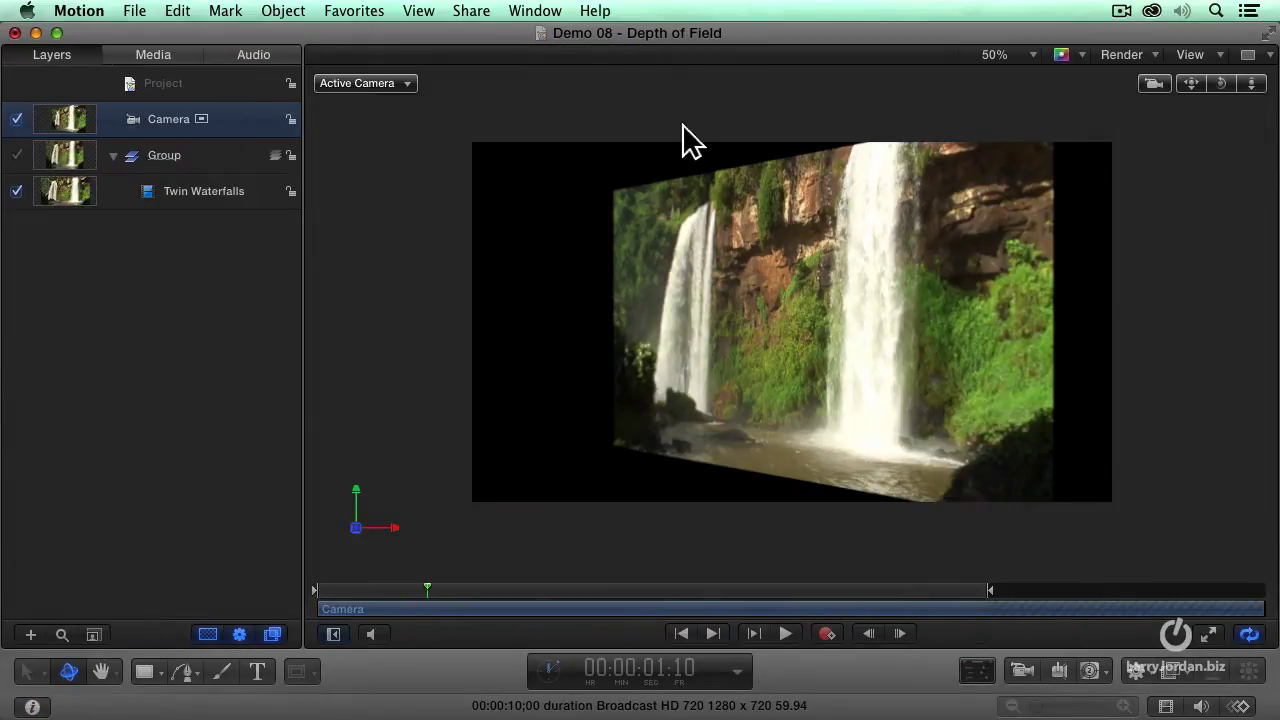
pyautogui.press('super+4')
pyautogui.click(82, 86)
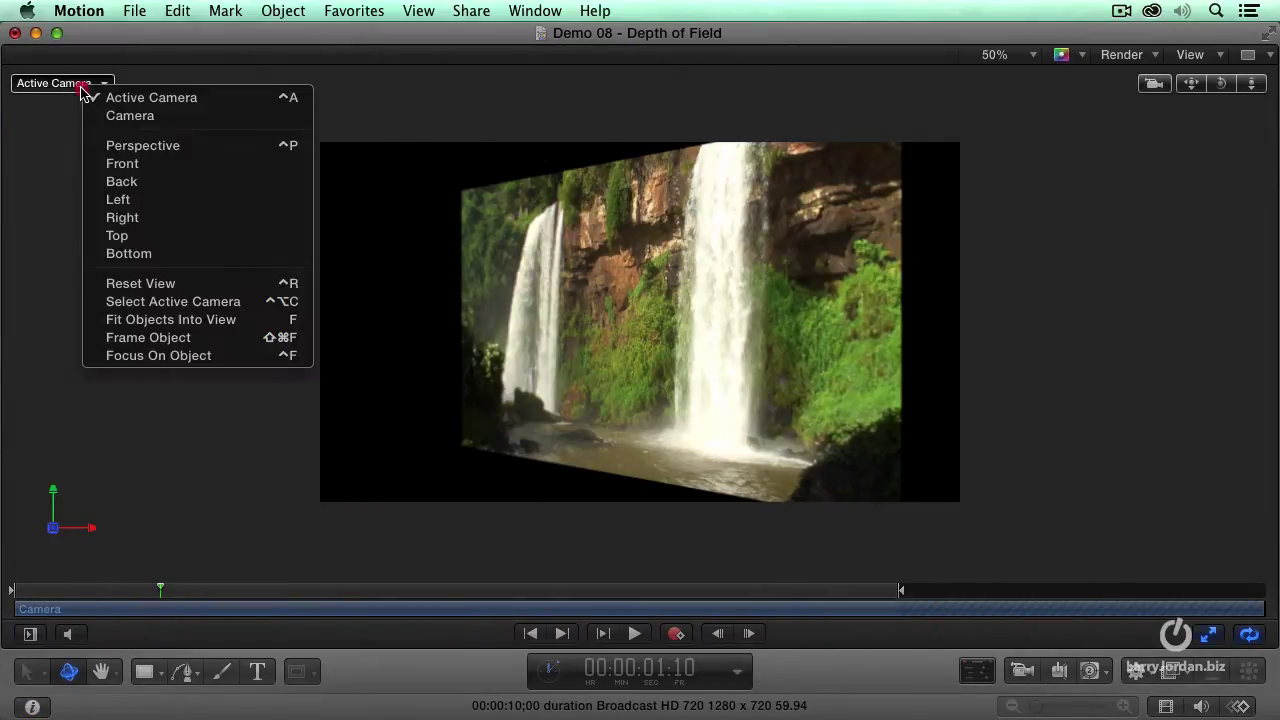
pyautogui.click(165, 241)
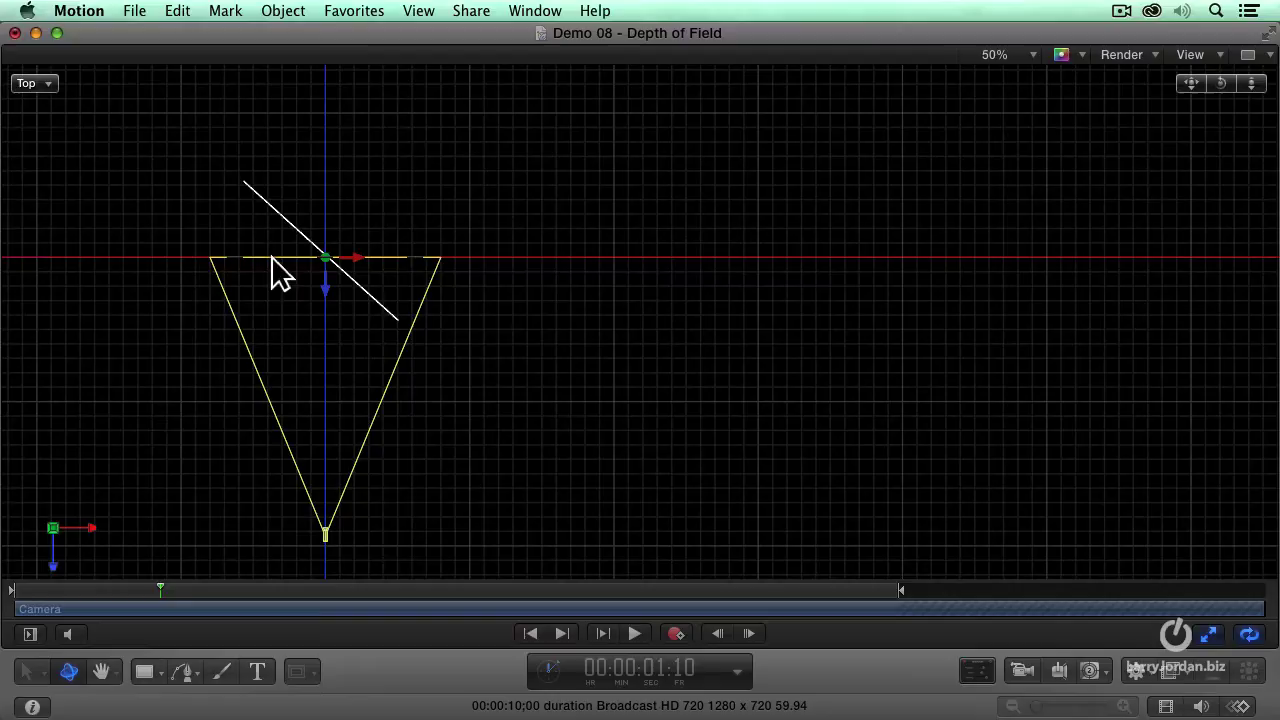
# Show the camera's Inspector parameters, drag Angle Of View wider, then enter 45°.
pyautogui.press('super+1')
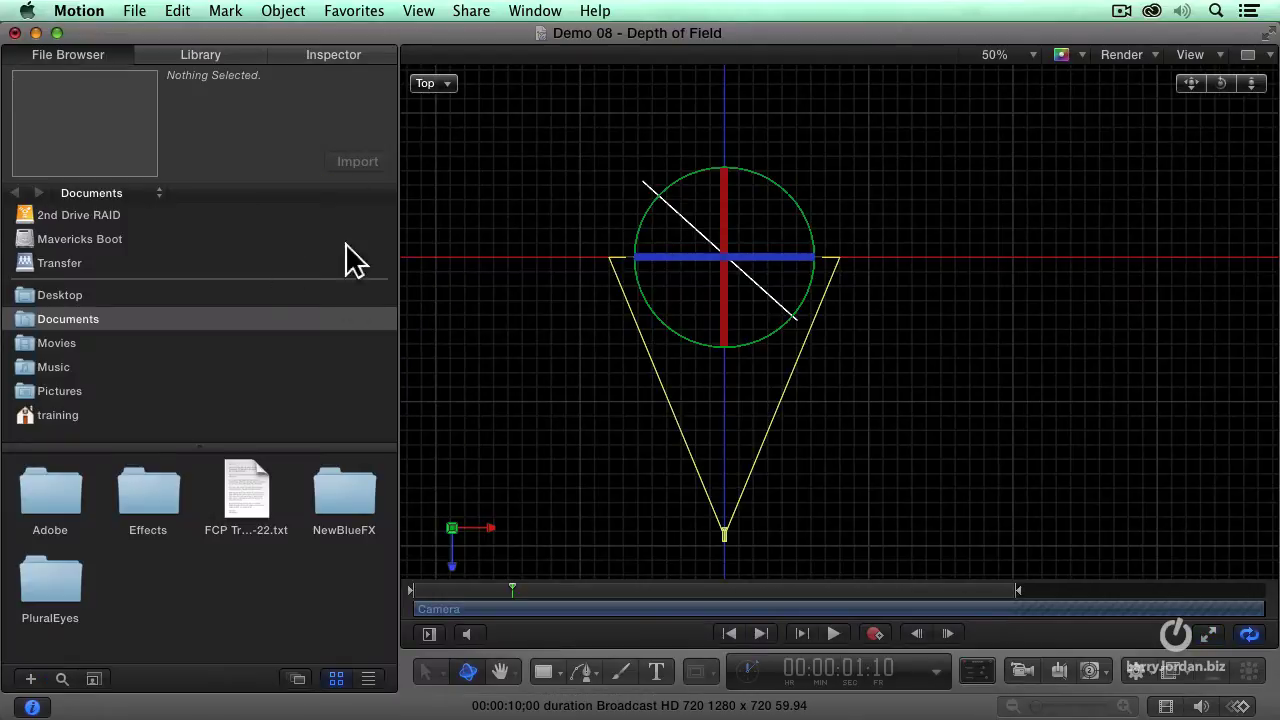
pyautogui.click(340, 56)
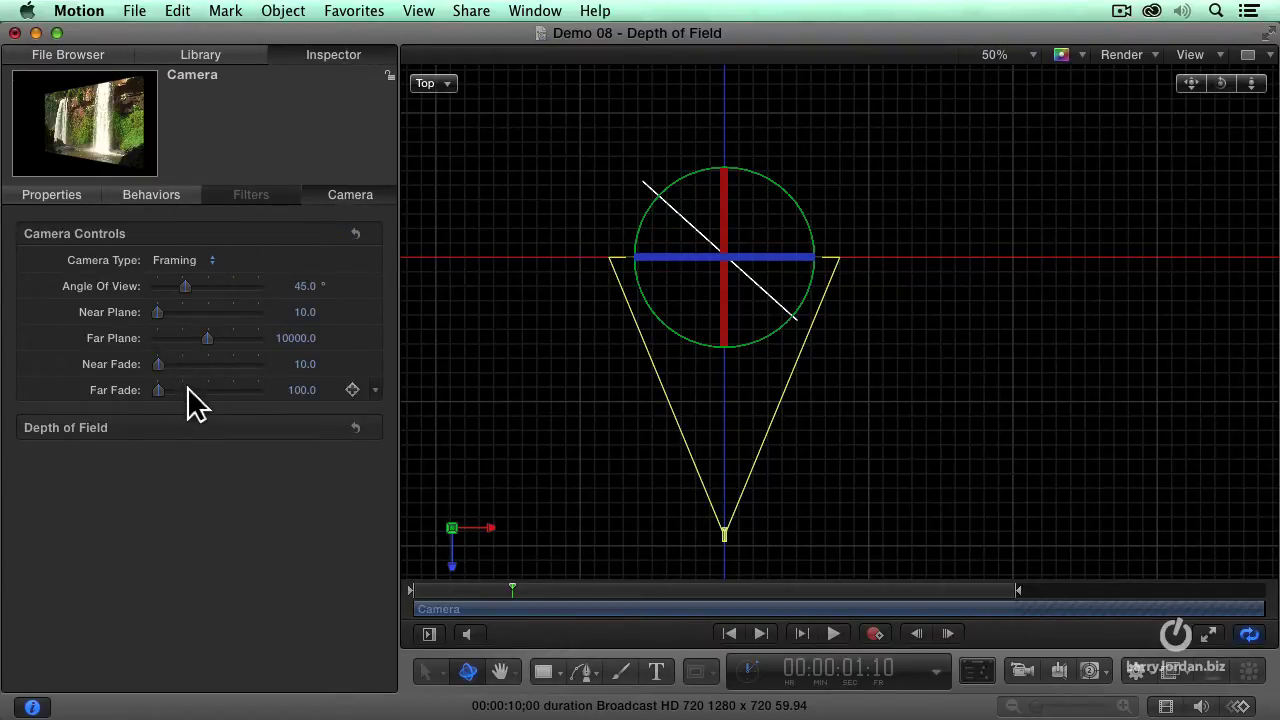
pyautogui.moveTo(184, 286)
pyautogui.mouseDown()
pyautogui.moveTo(197, 287)
pyautogui.moveTo(163, 295)
pyautogui.moveTo(183, 296)
pyautogui.mouseUp()
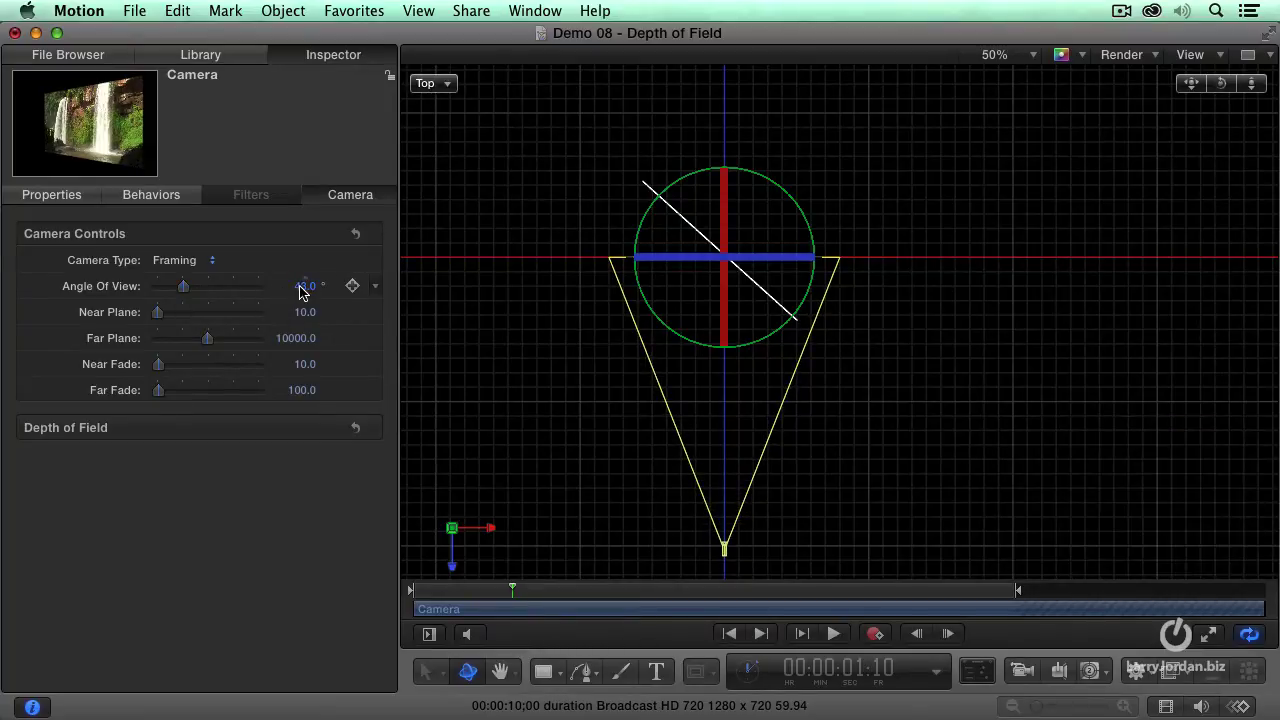
pyautogui.click(303, 286)
pyautogui.write('45')
pyautogui.press('Return')
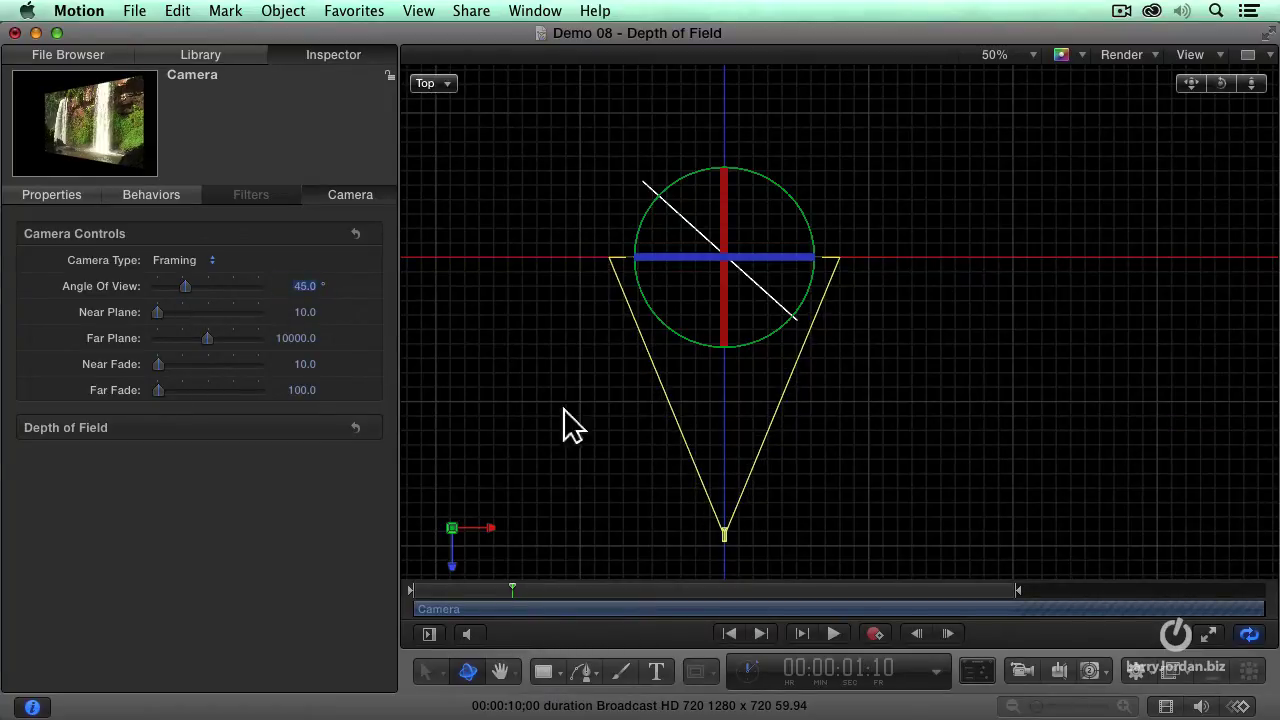
# Reveal the camera's Depth of Field settings and drag Near Focus 93, Far Focus 116, Blur Amount 100.
pyautogui.click(325, 427)
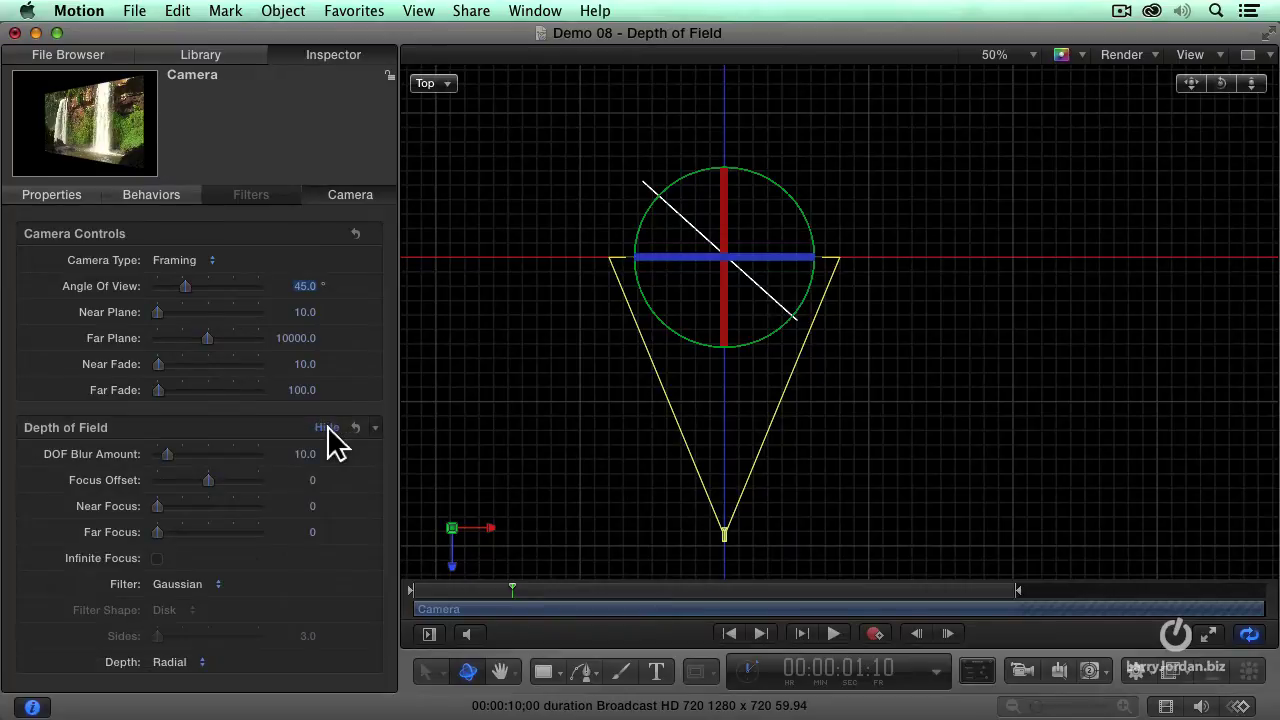
pyautogui.click(592, 277)
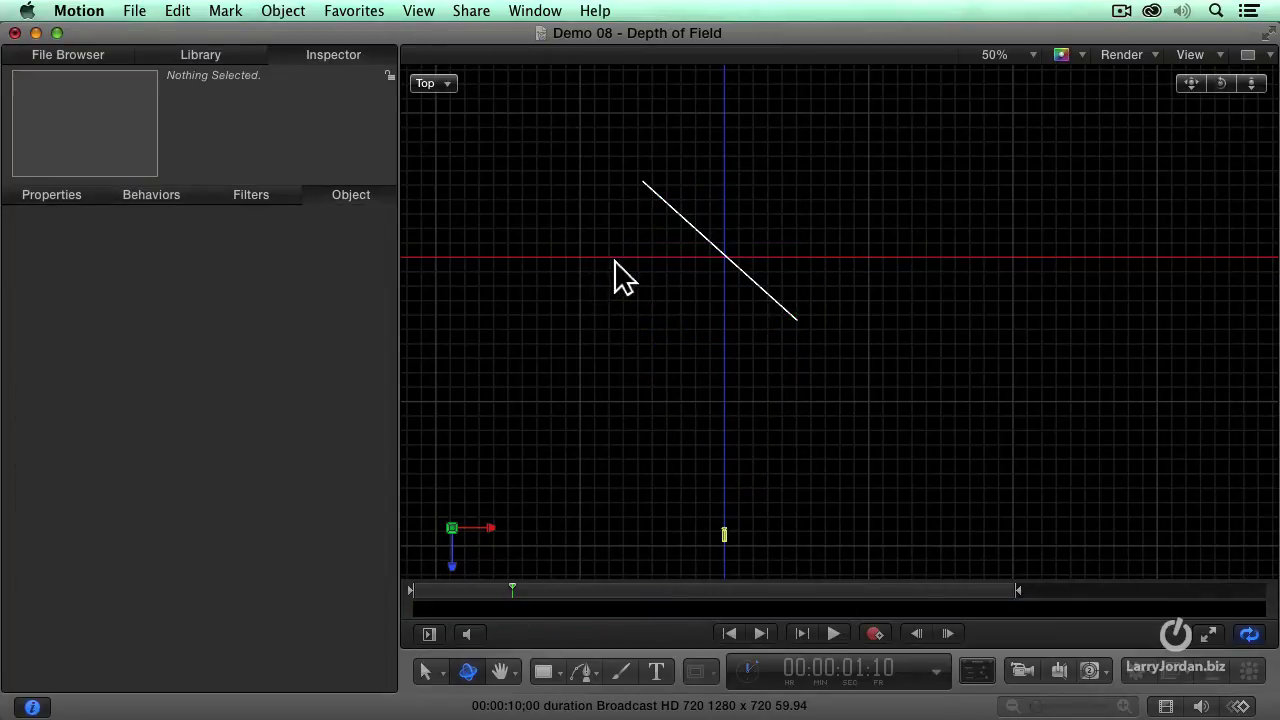
pyautogui.click(726, 540)
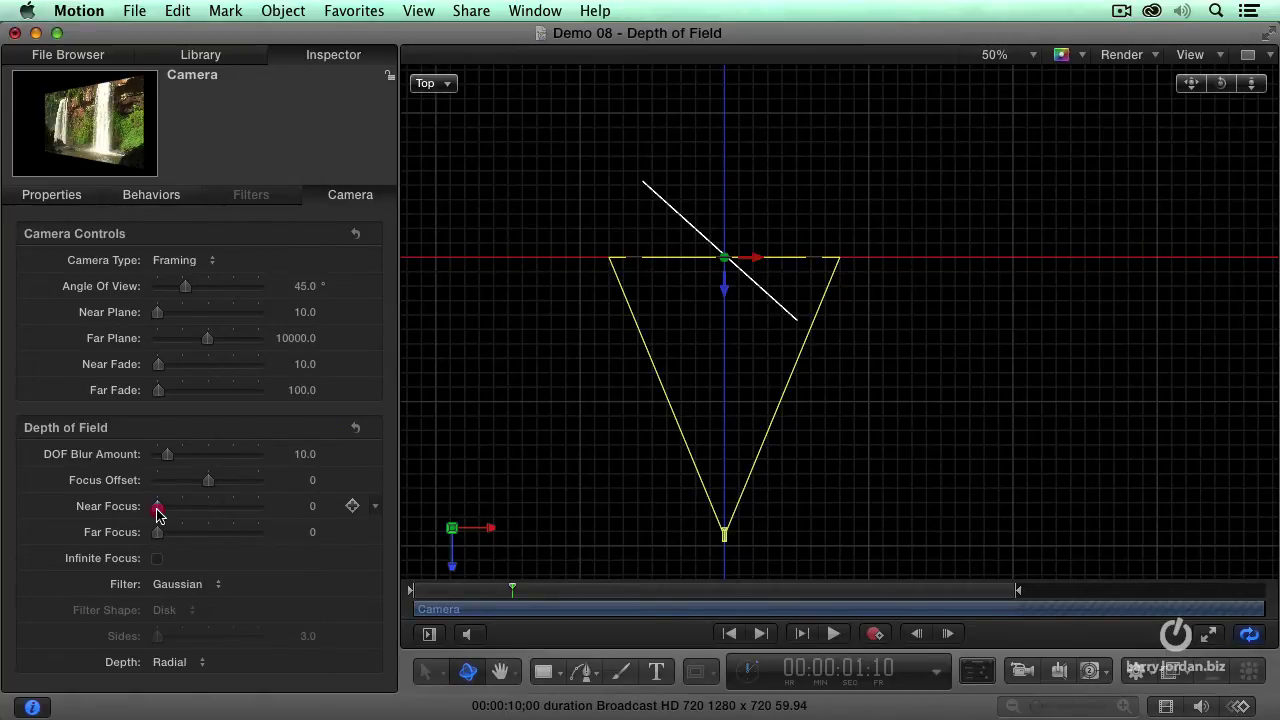
pyautogui.moveTo(157, 512); pyautogui.dragTo(162, 508)
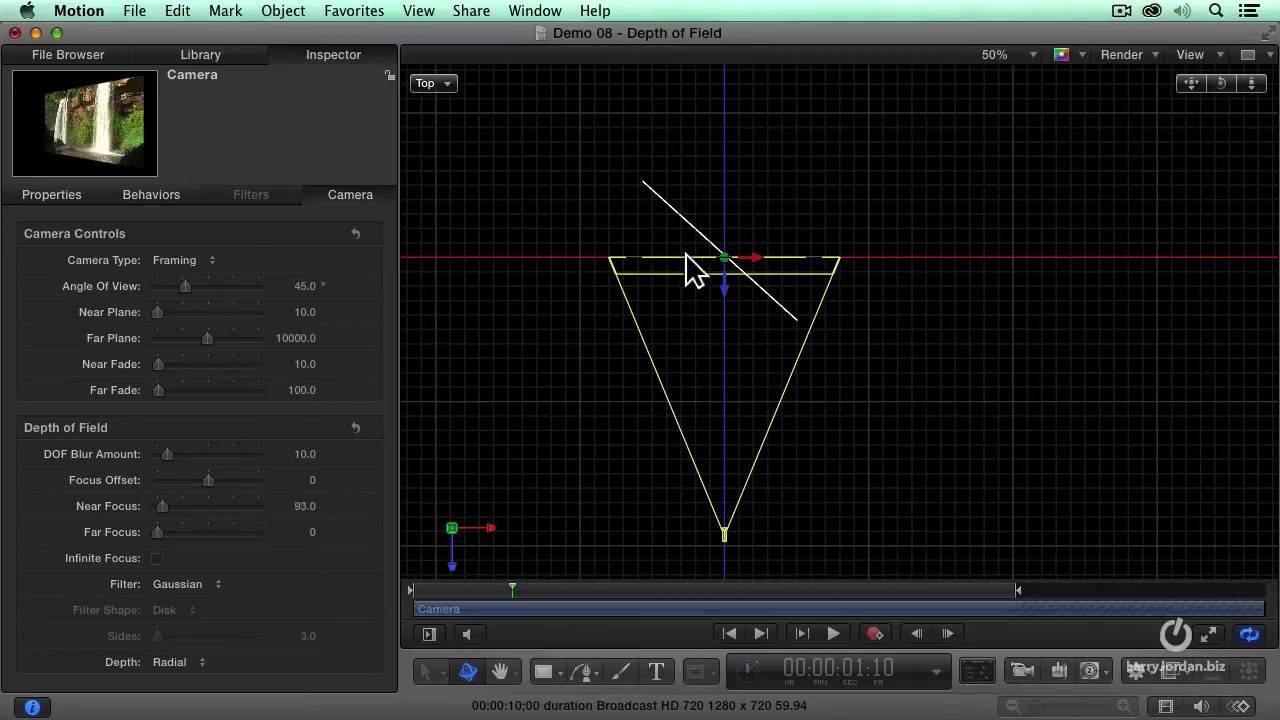
pyautogui.moveTo(158, 541); pyautogui.dragTo(171, 537)
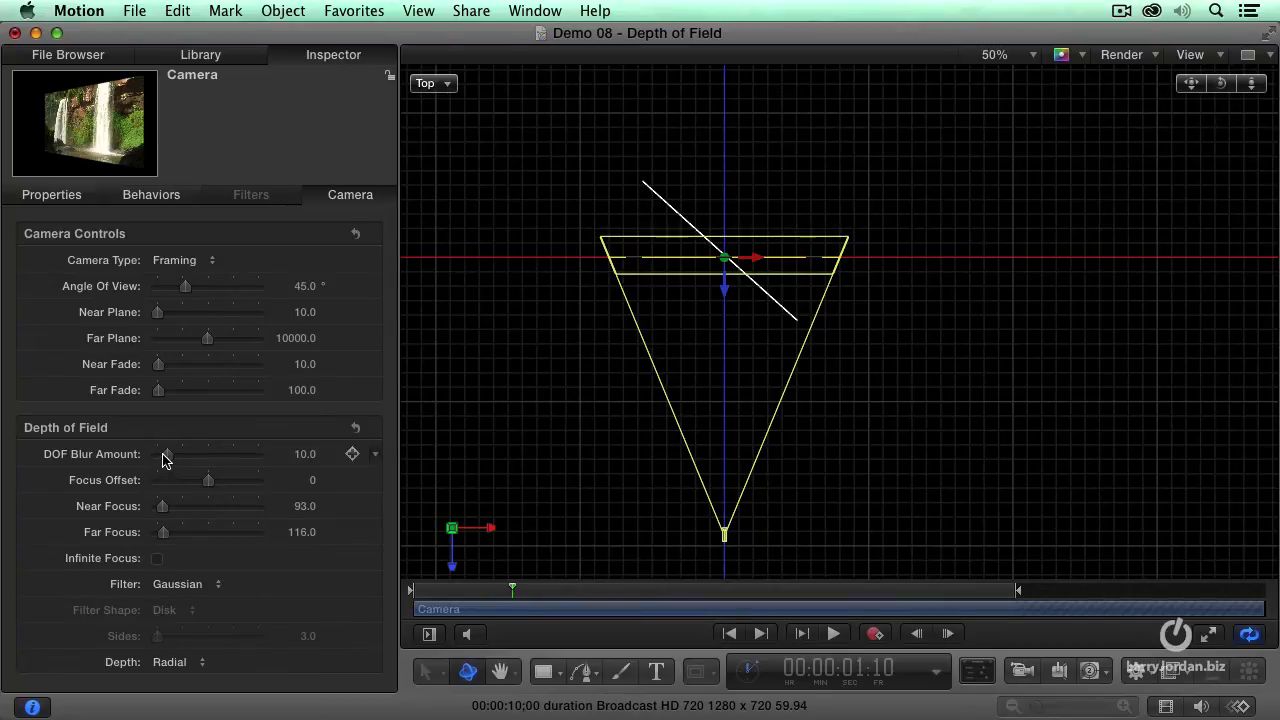
pyautogui.moveTo(163, 457); pyautogui.dragTo(298, 460)
# Turn on Depth of Field rendering and switch the canvas to the Active Camera view.
pyautogui.click(1134, 56)
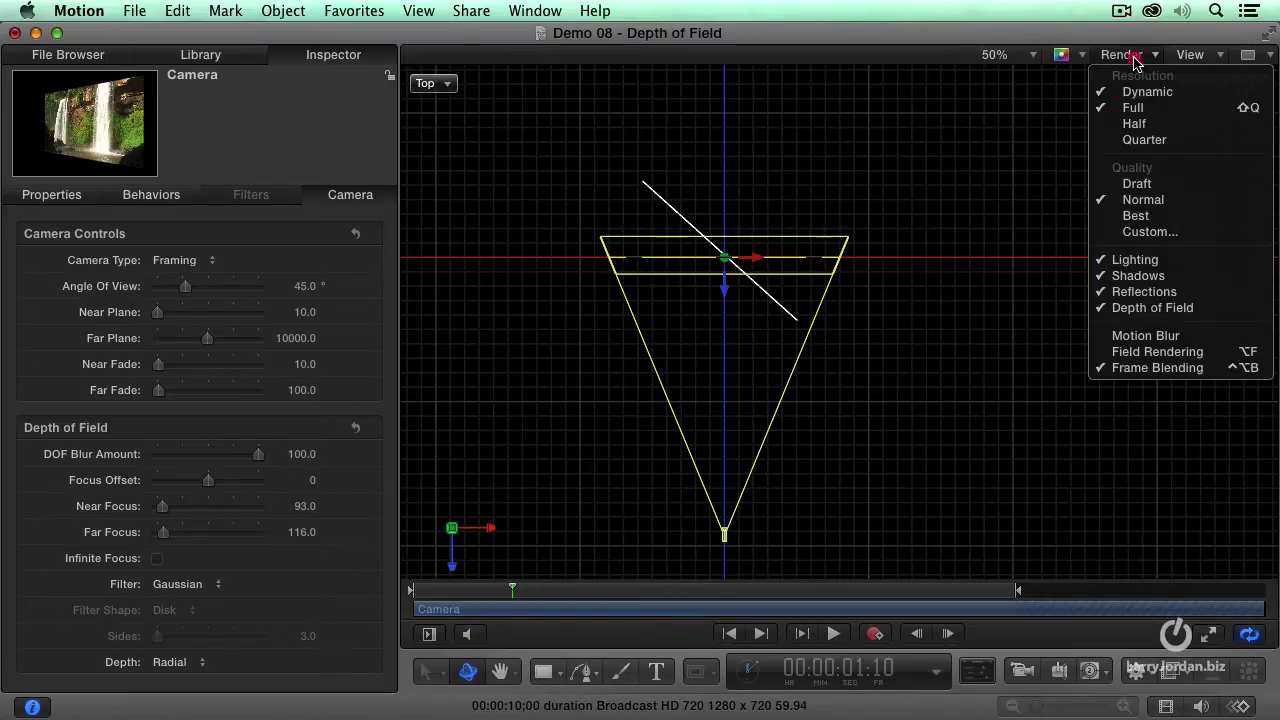
pyautogui.click(1207, 317)
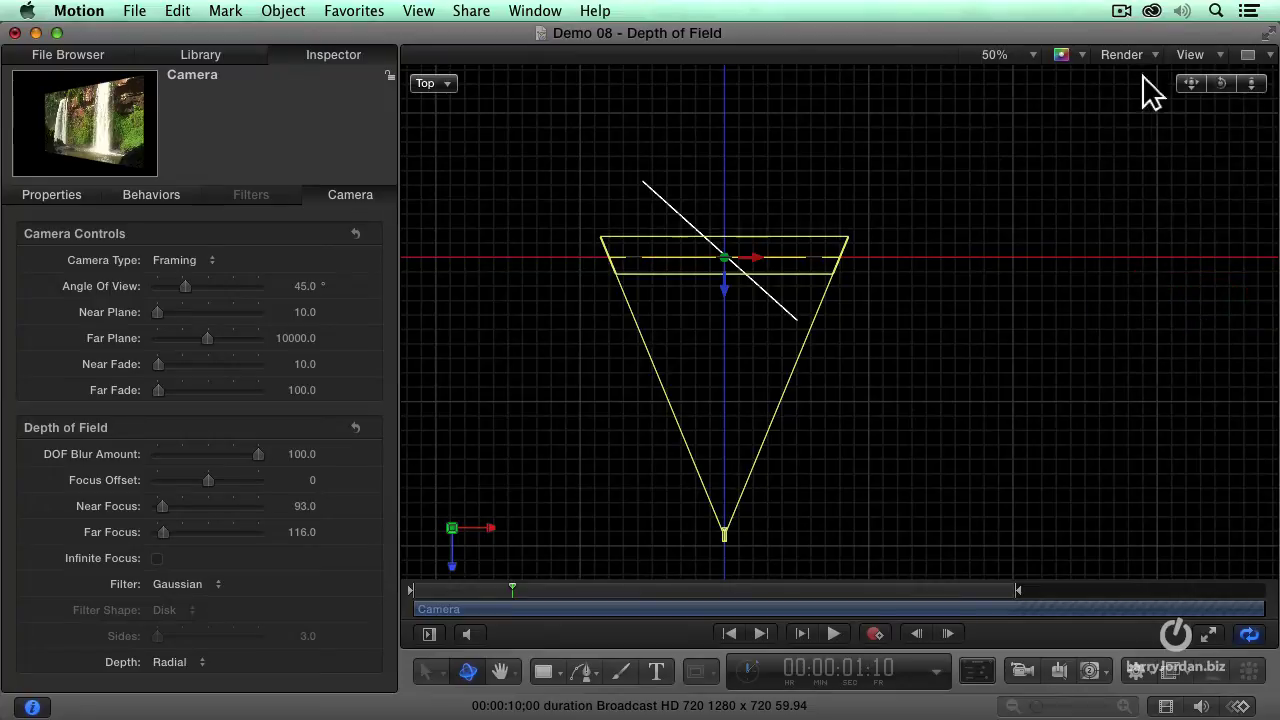
pyautogui.click(1125, 57)
pyautogui.click(1165, 318)
pyautogui.click(425, 84)
pyautogui.click(480, 91)
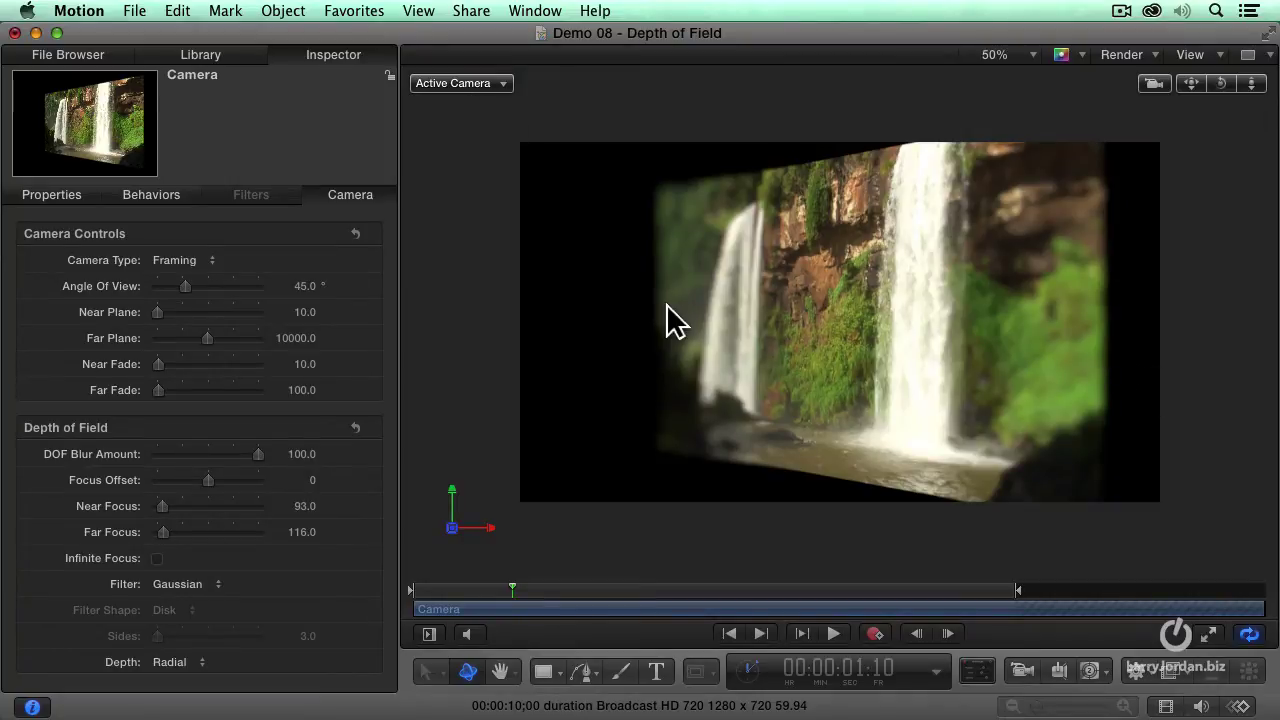
# In the Top view, drag the camera further back from the waterfall, starting at the first frame.
pyautogui.click(462, 84)
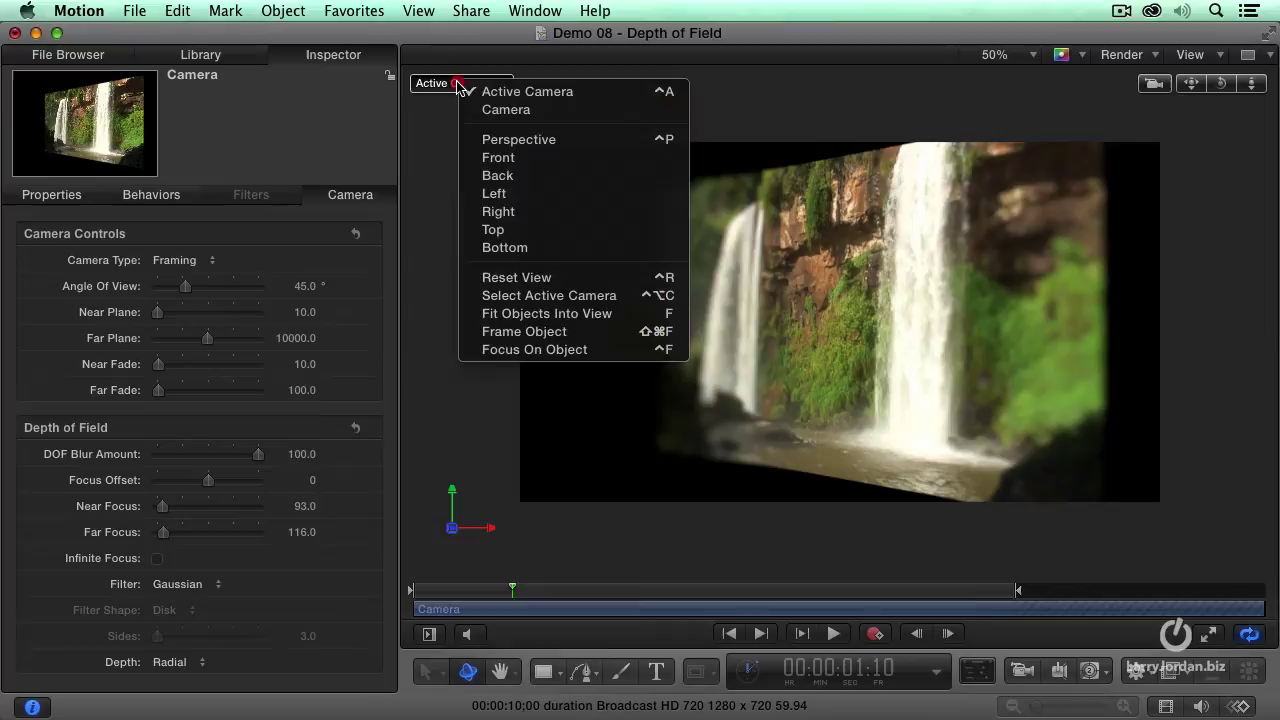
pyautogui.click(494, 231)
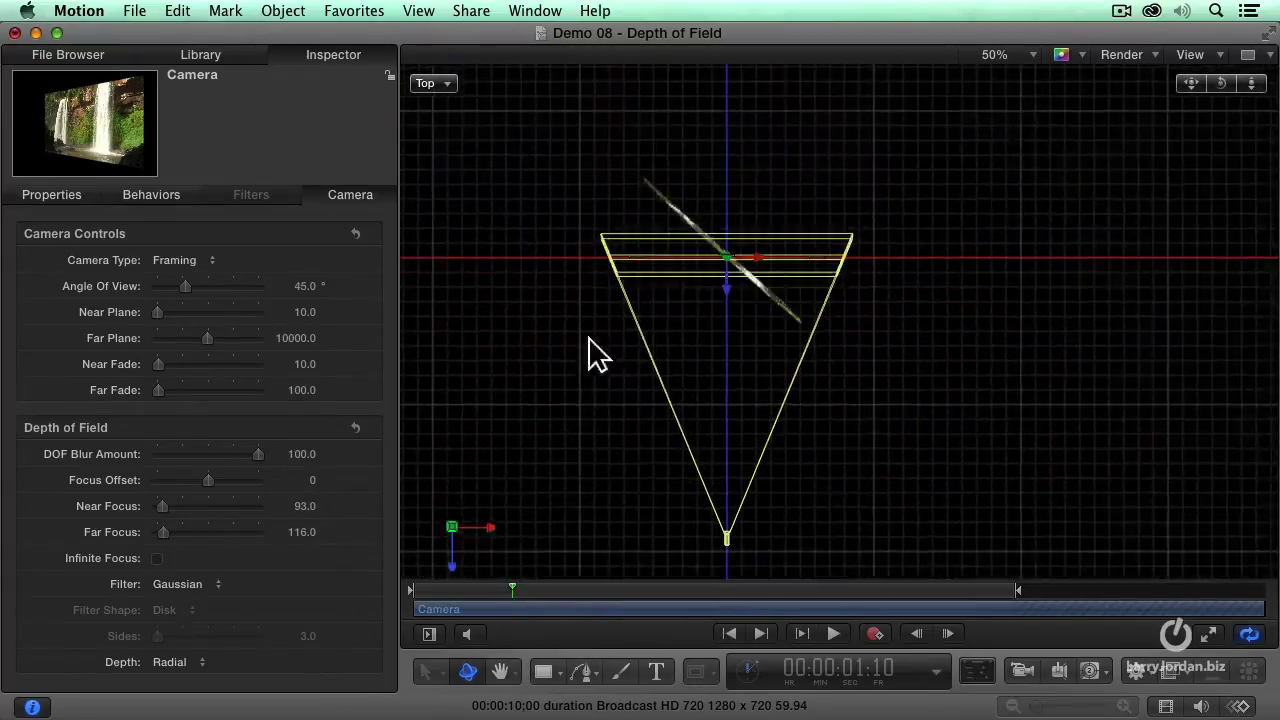
pyautogui.click(1135, 672)
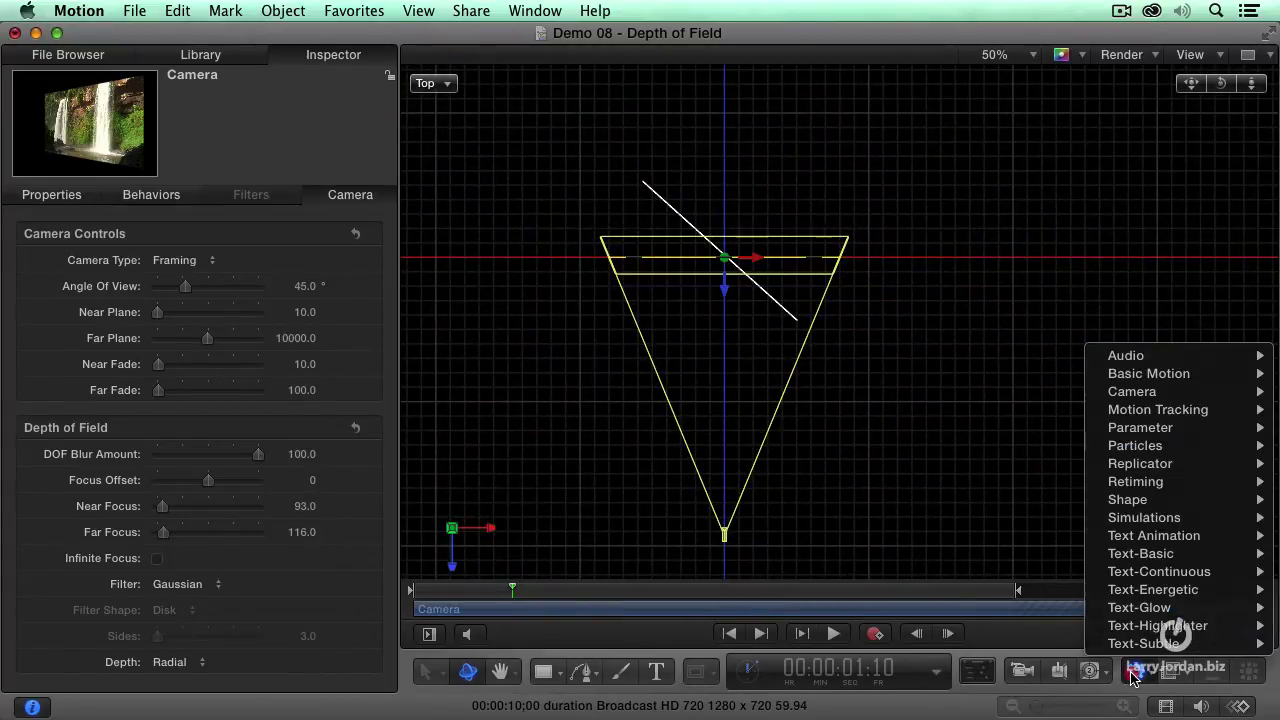
pyautogui.moveTo(1124, 420)
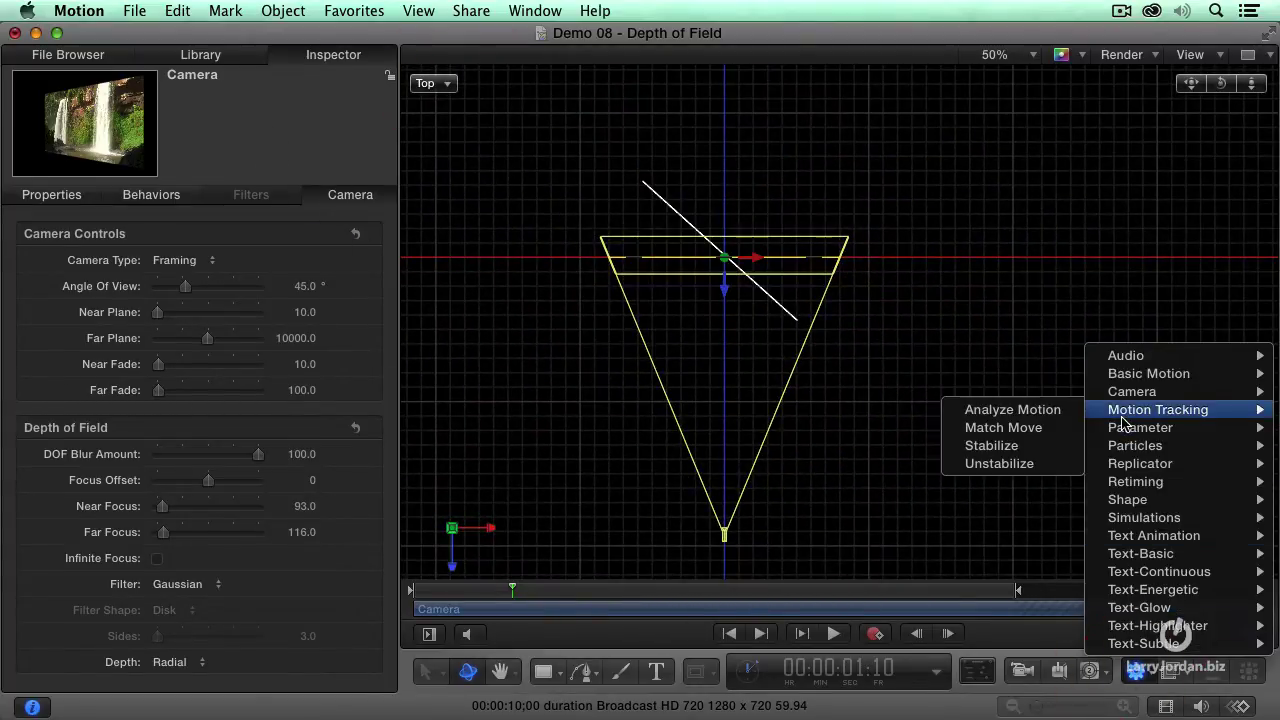
pyautogui.click(885, 500)
pyautogui.moveTo(728, 545); pyautogui.dragTo(727, 566)
pyautogui.moveTo(513, 593); pyautogui.dragTo(350, 593)
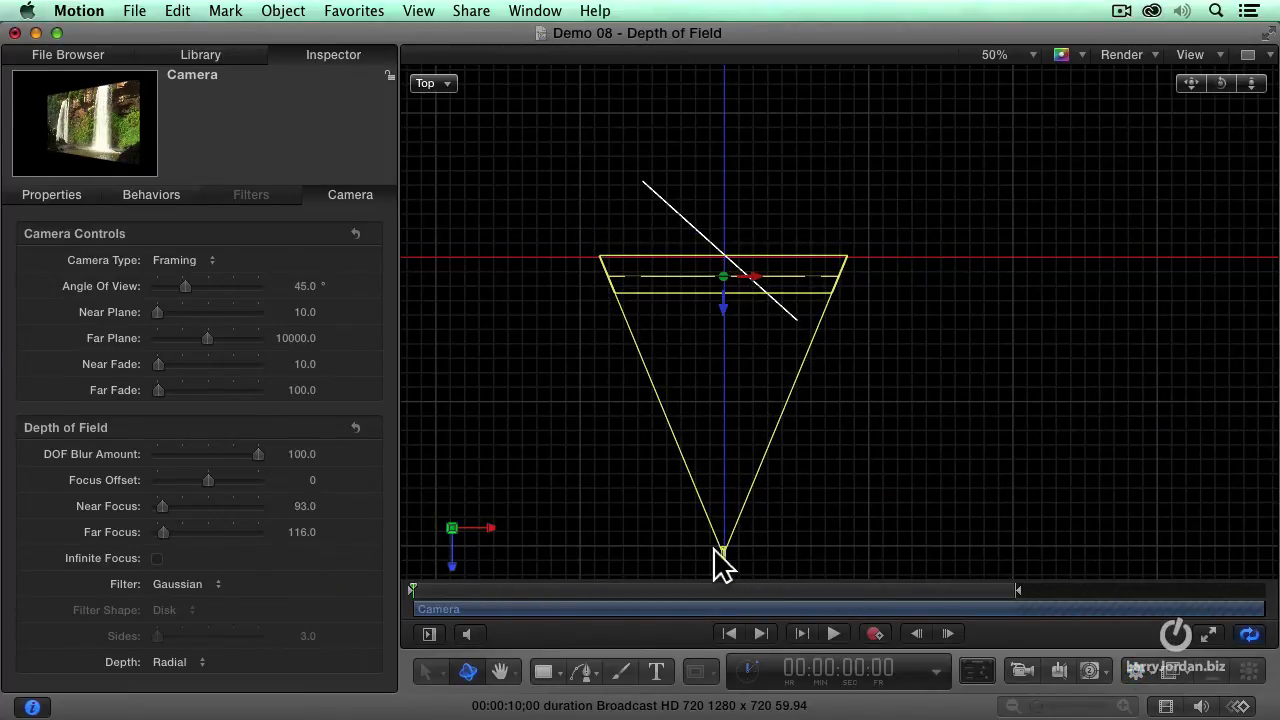
pyautogui.moveTo(716, 557)
pyautogui.mouseDown()
pyautogui.moveTo(728, 585)
pyautogui.moveTo(719, 578)
pyautogui.mouseUp()
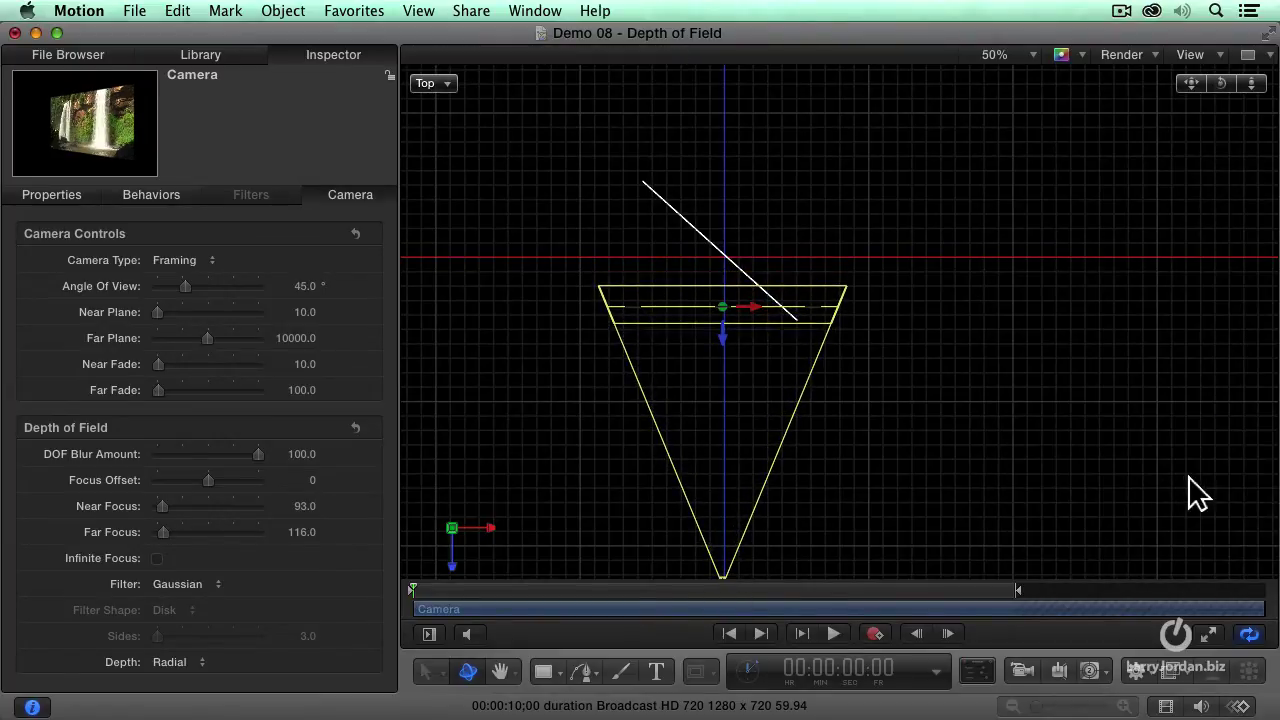
# Add a Camera > Dolly behavior, set Distance to about 916, and scrub to preview.
pyautogui.click(1140, 670)
pyautogui.moveTo(1130, 391)
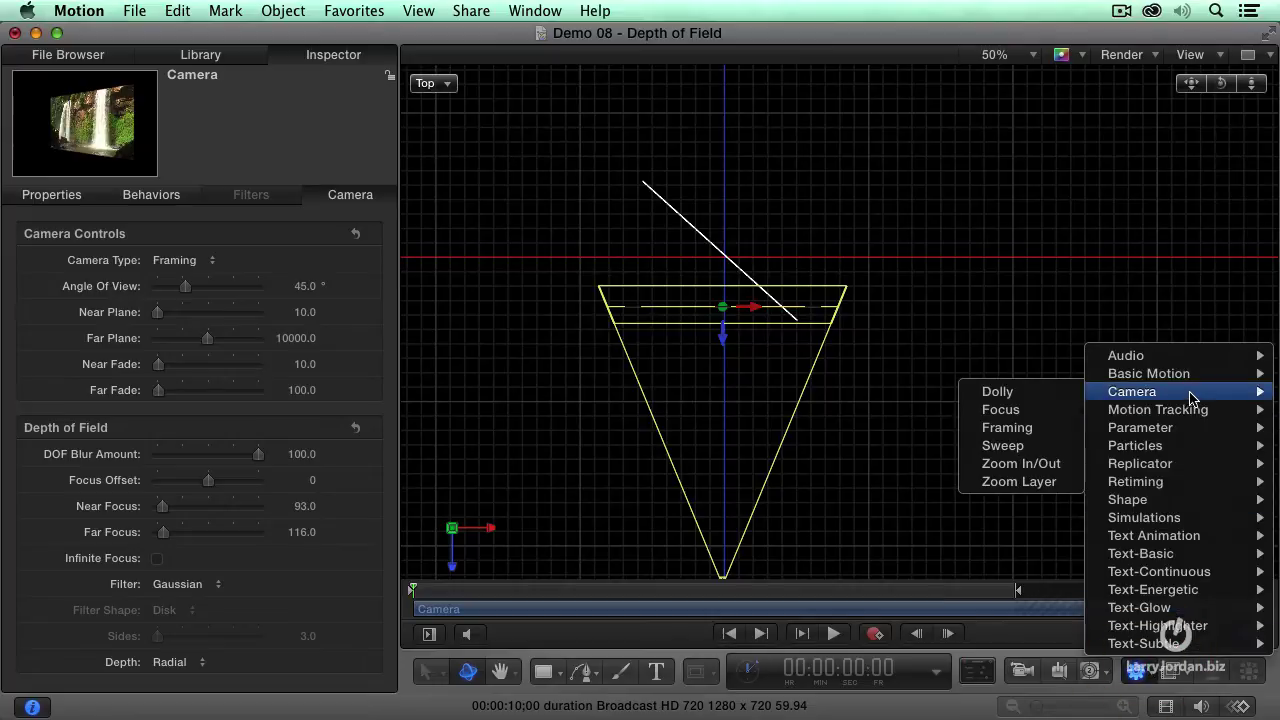
pyautogui.click(1010, 391)
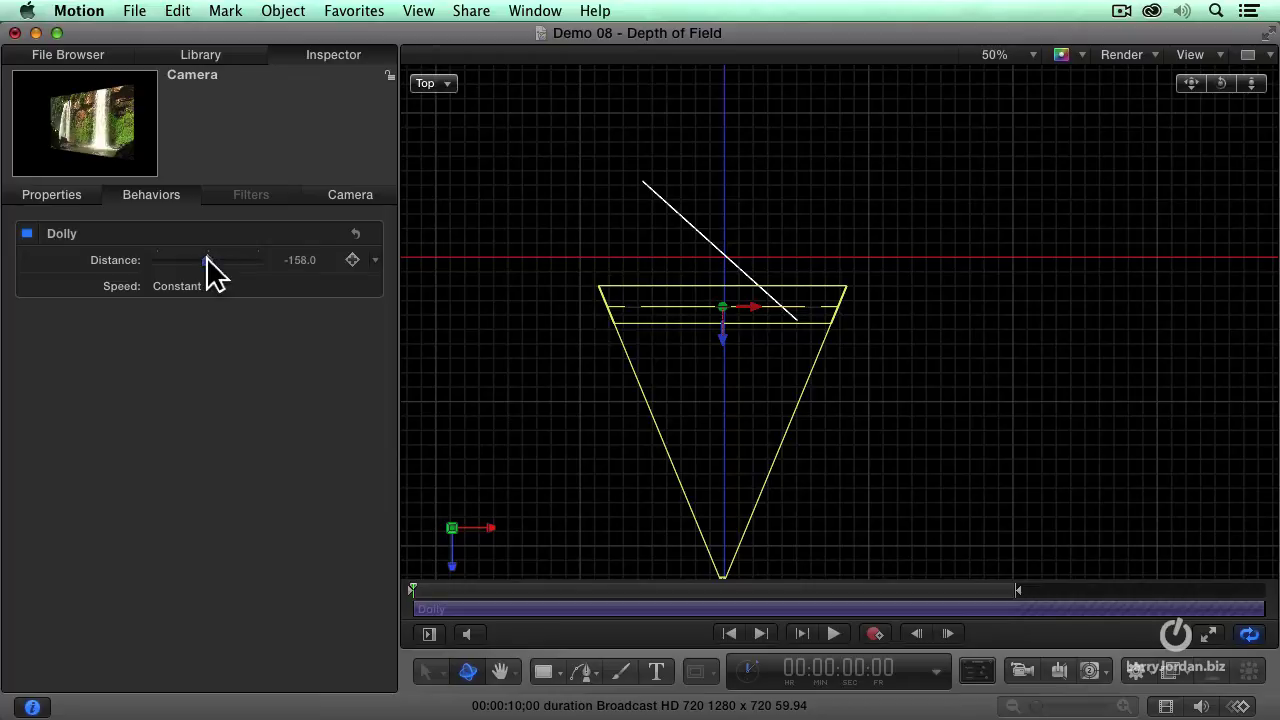
pyautogui.moveTo(206, 258); pyautogui.dragTo(211, 258)
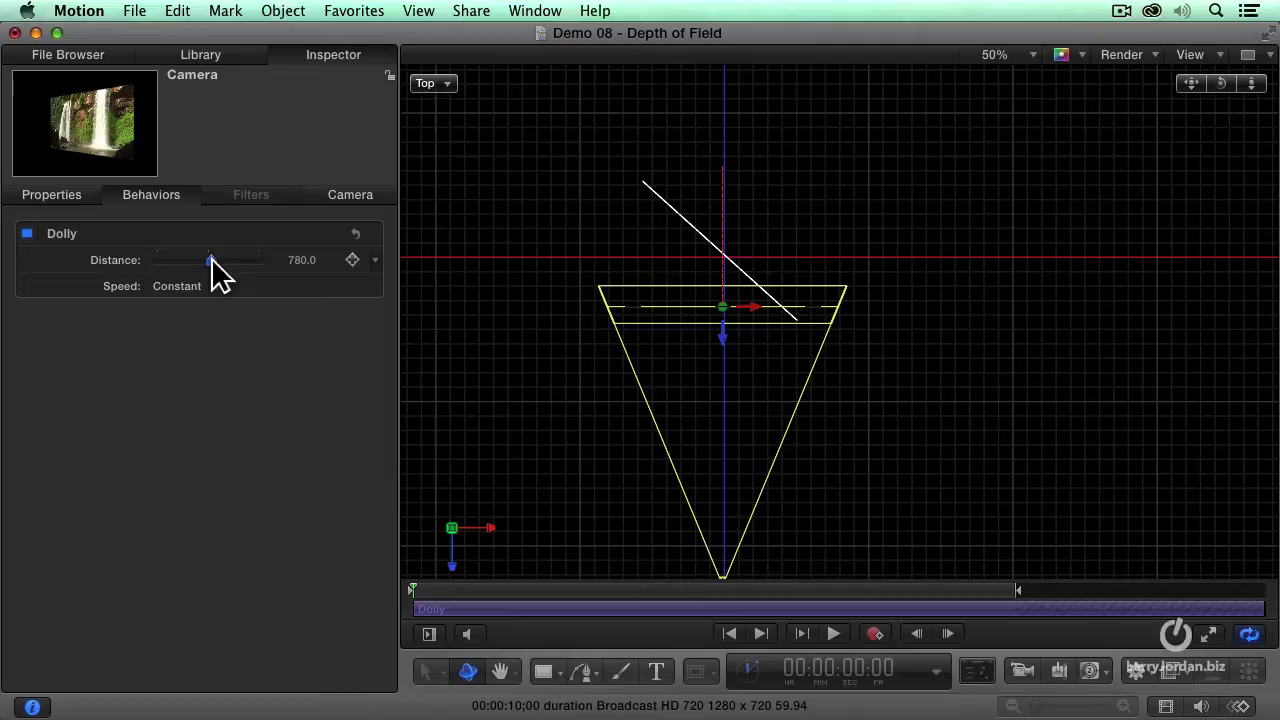
pyautogui.moveTo(211, 259); pyautogui.dragTo(213, 260)
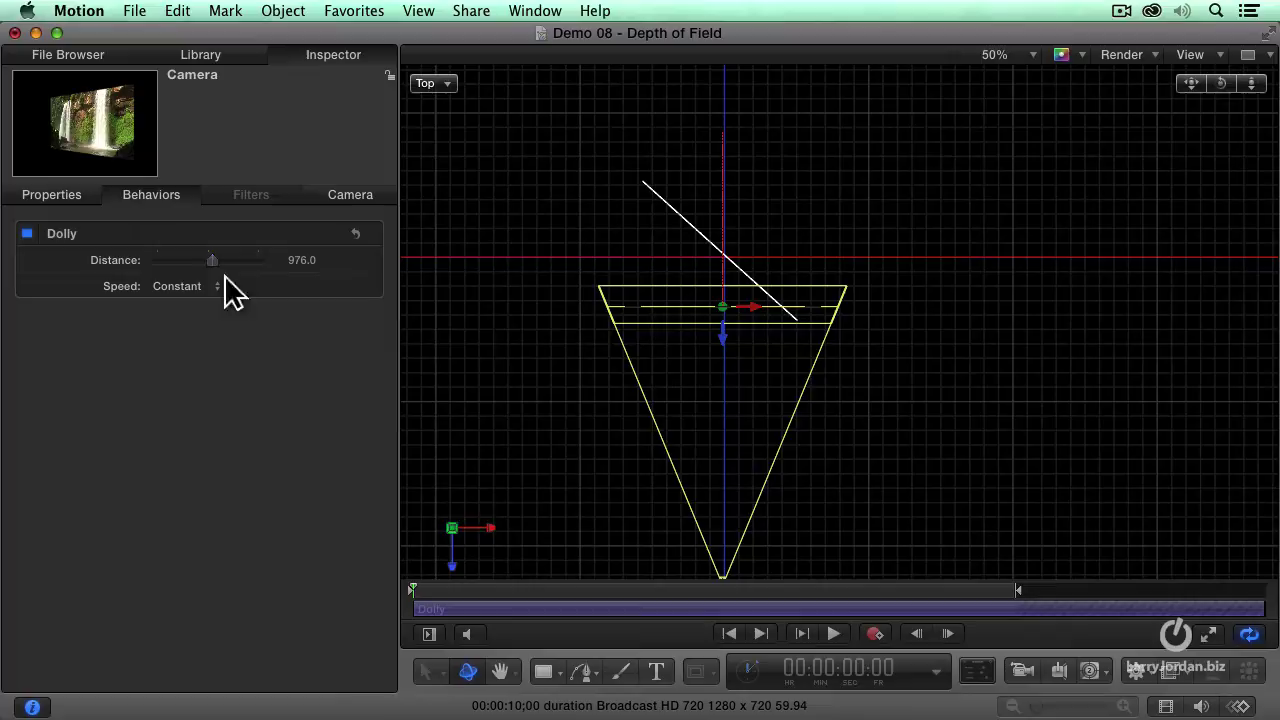
pyautogui.moveTo(420, 590)
pyautogui.mouseDown()
pyautogui.moveTo(1031, 602)
pyautogui.moveTo(409, 600)
pyautogui.mouseUp()
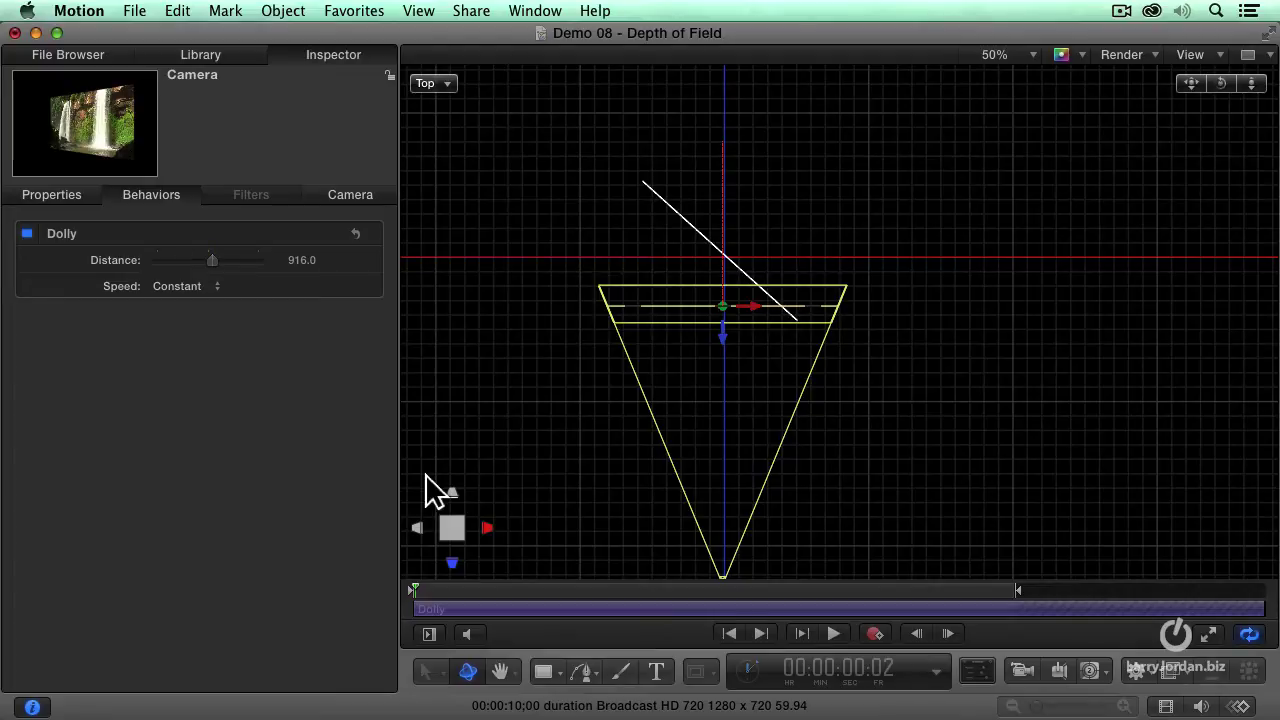
# Switch back to the Active Camera, rewind to the first frame, and play then stop the dolly preview.
pyautogui.hotkey('ctrl', 'a')
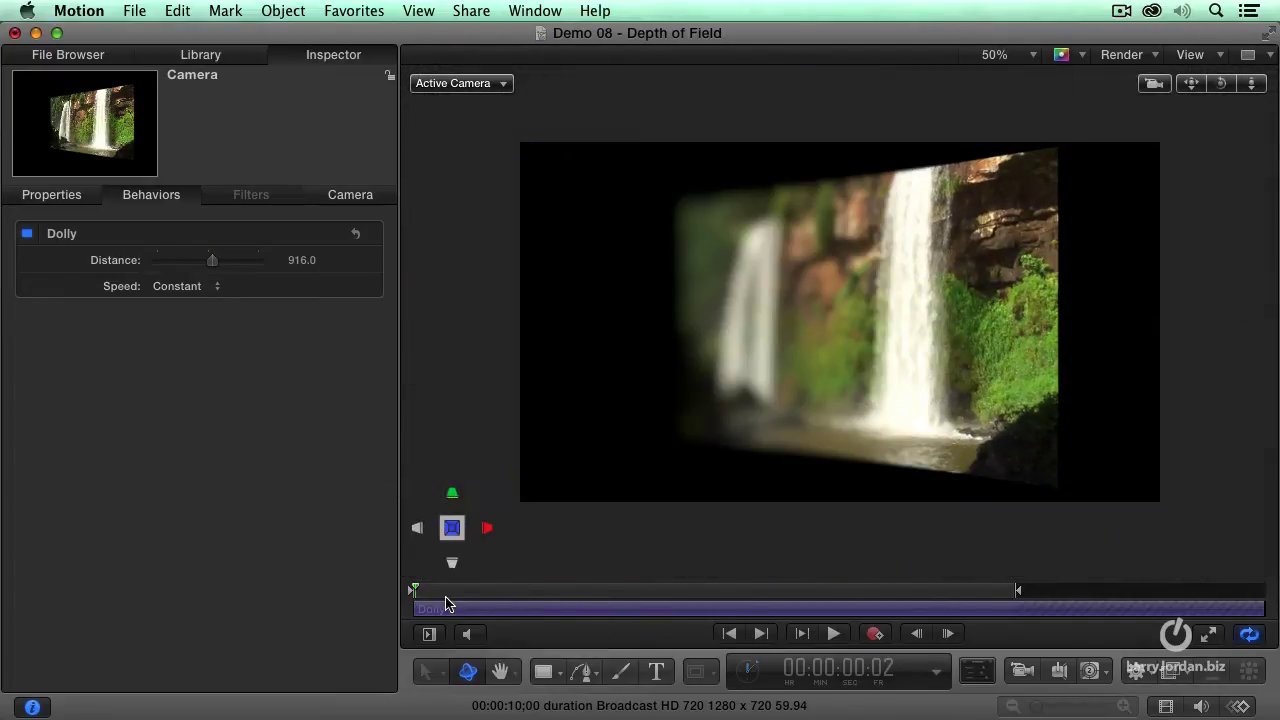
pyautogui.moveTo(447, 604); pyautogui.dragTo(391, 591)
pyautogui.press('space')
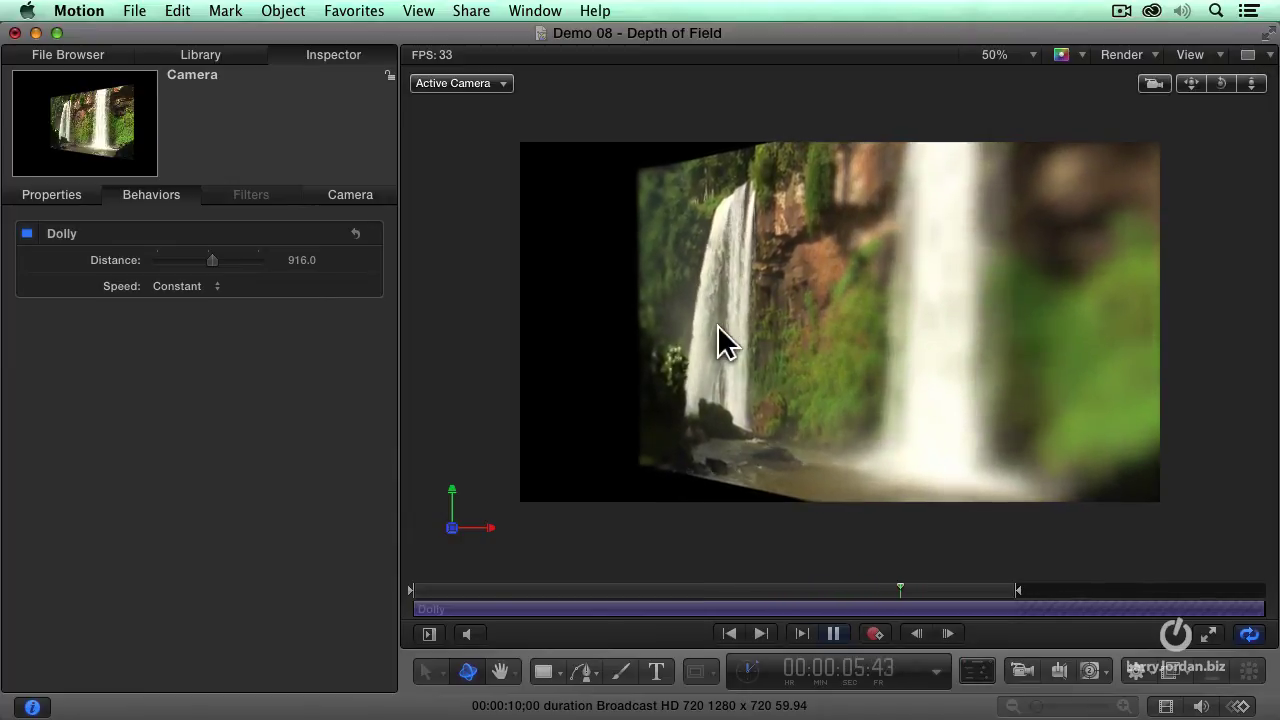
pyautogui.press('space')
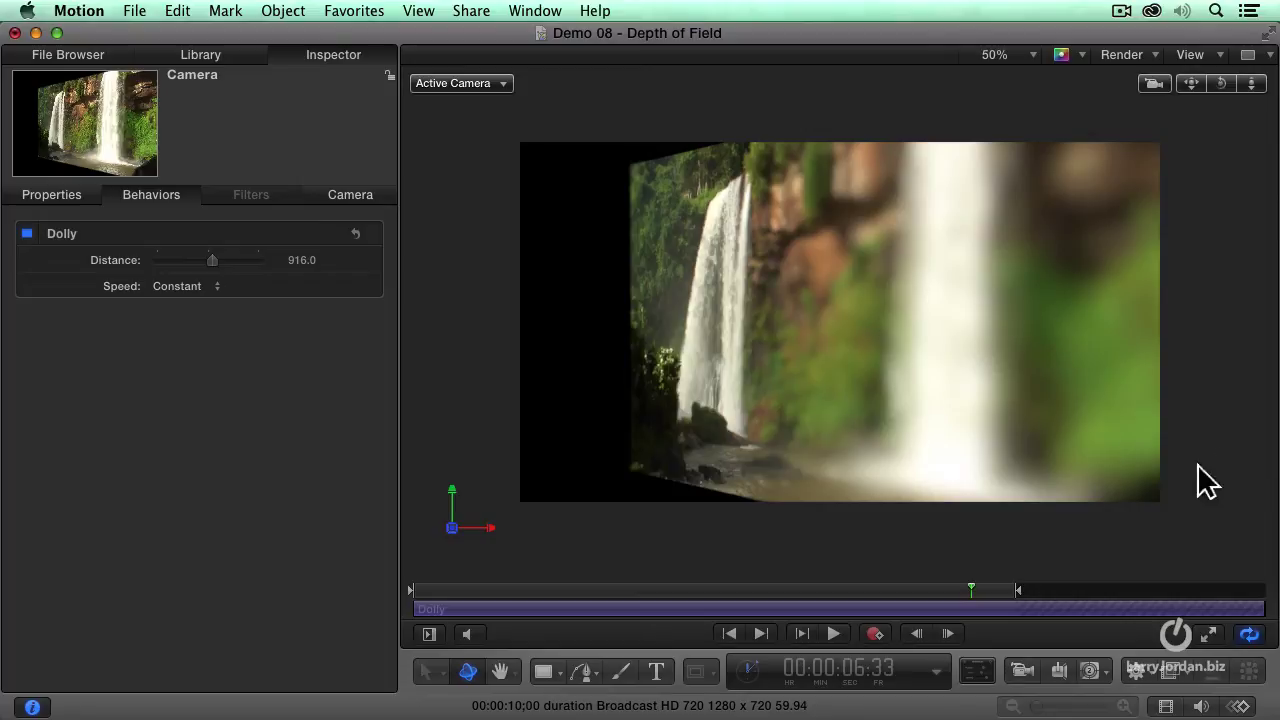
# Select the Twin Waterfalls layer inside Group and scale it up to 115% in Properties.
pyautogui.press('super+4')
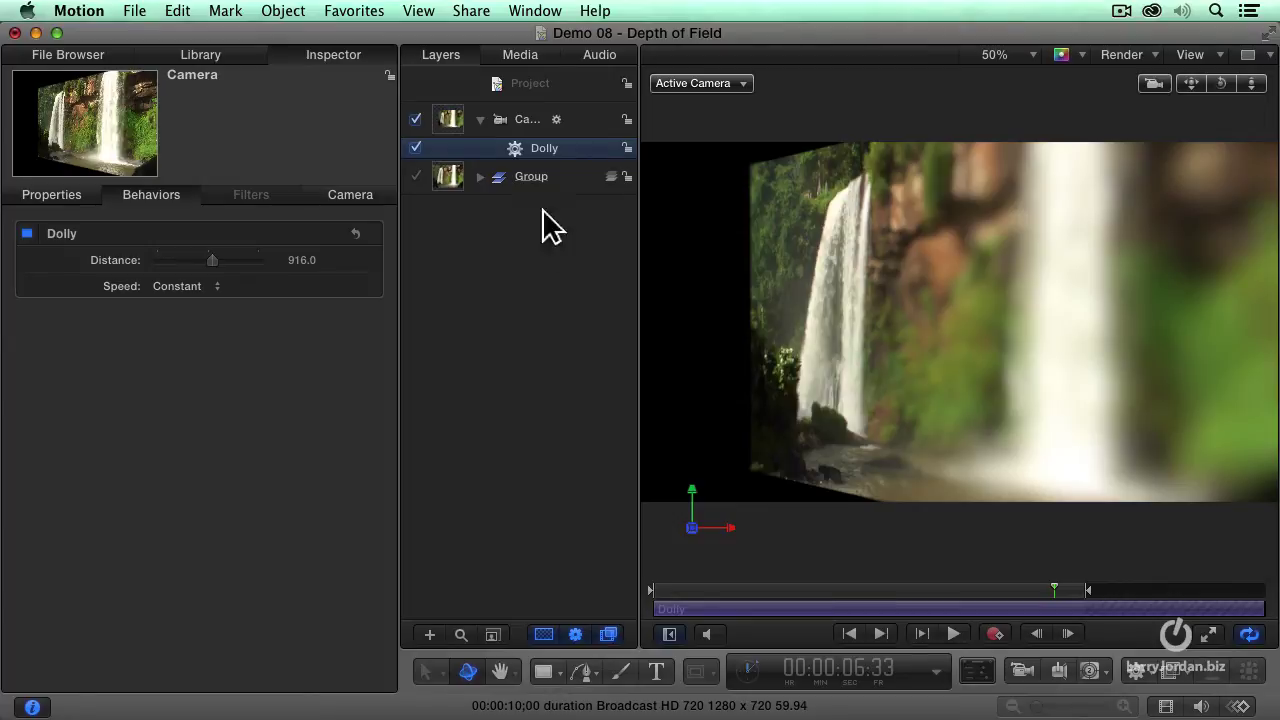
pyautogui.click(481, 177)
pyautogui.click(553, 213)
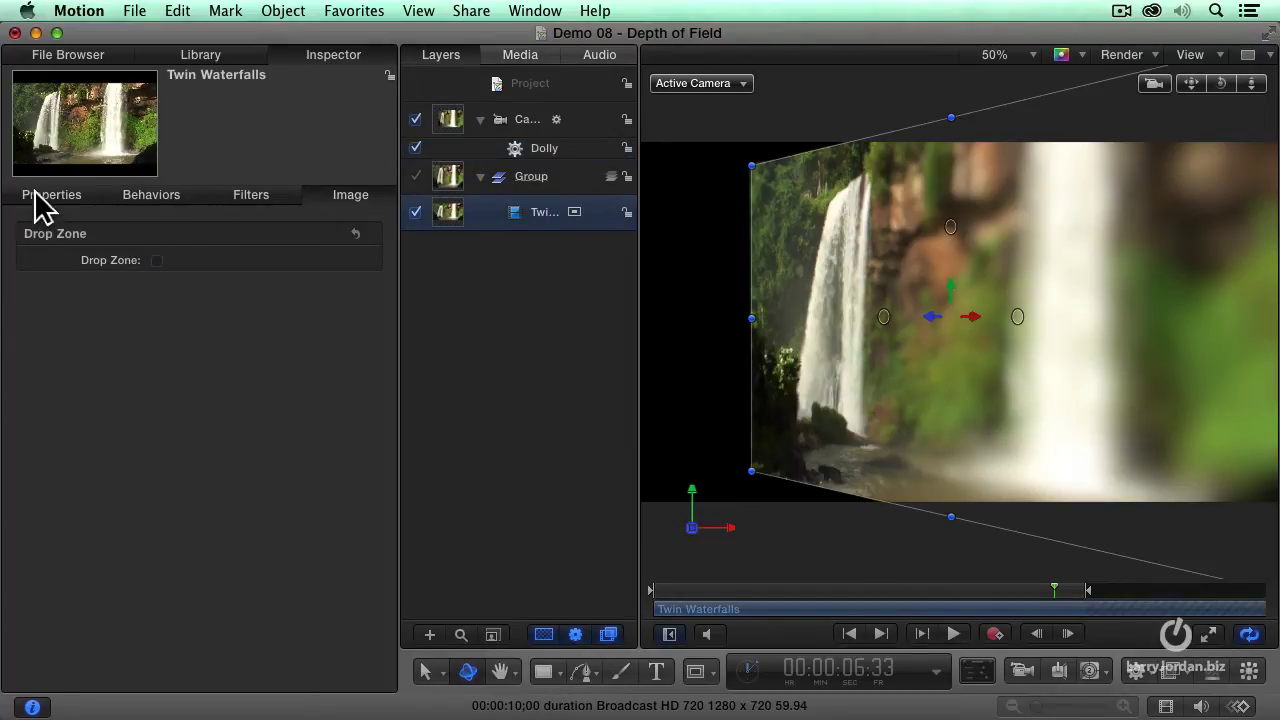
pyautogui.click(42, 197)
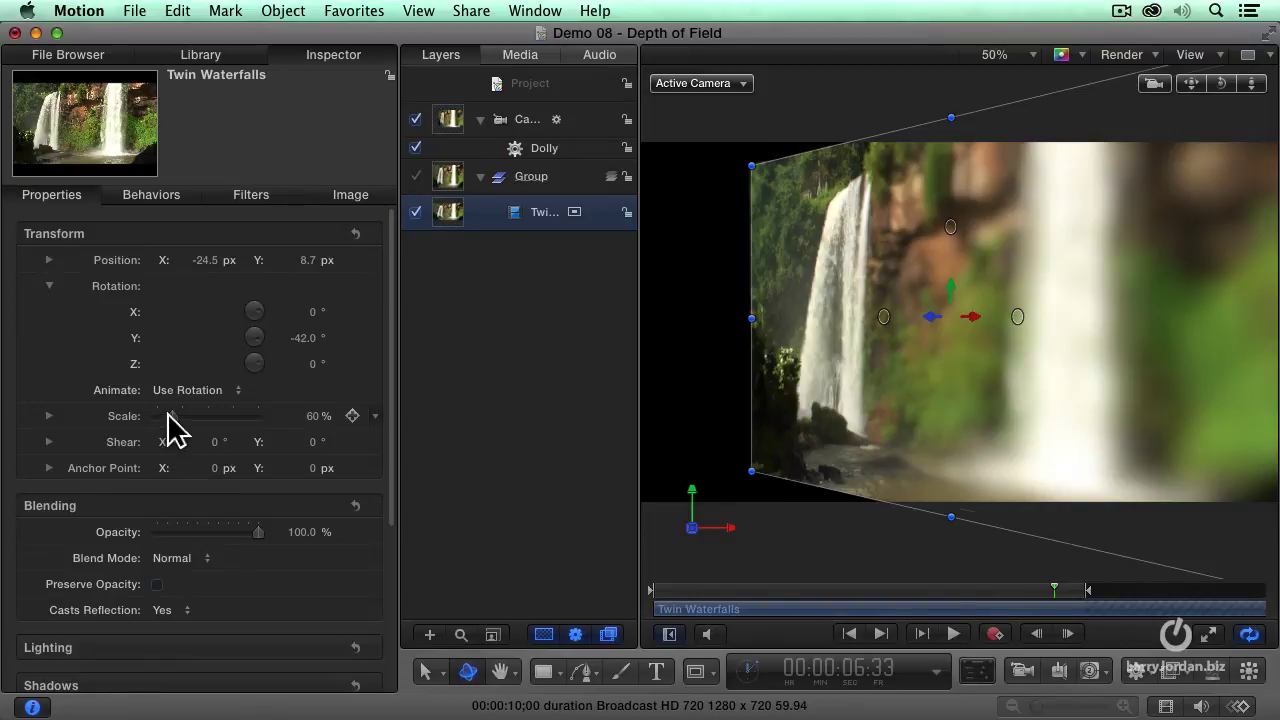
pyautogui.moveTo(171, 416); pyautogui.dragTo(186, 416)
# From the project start, slide the image left in the frame and play the dolly move.
pyautogui.press('Home')
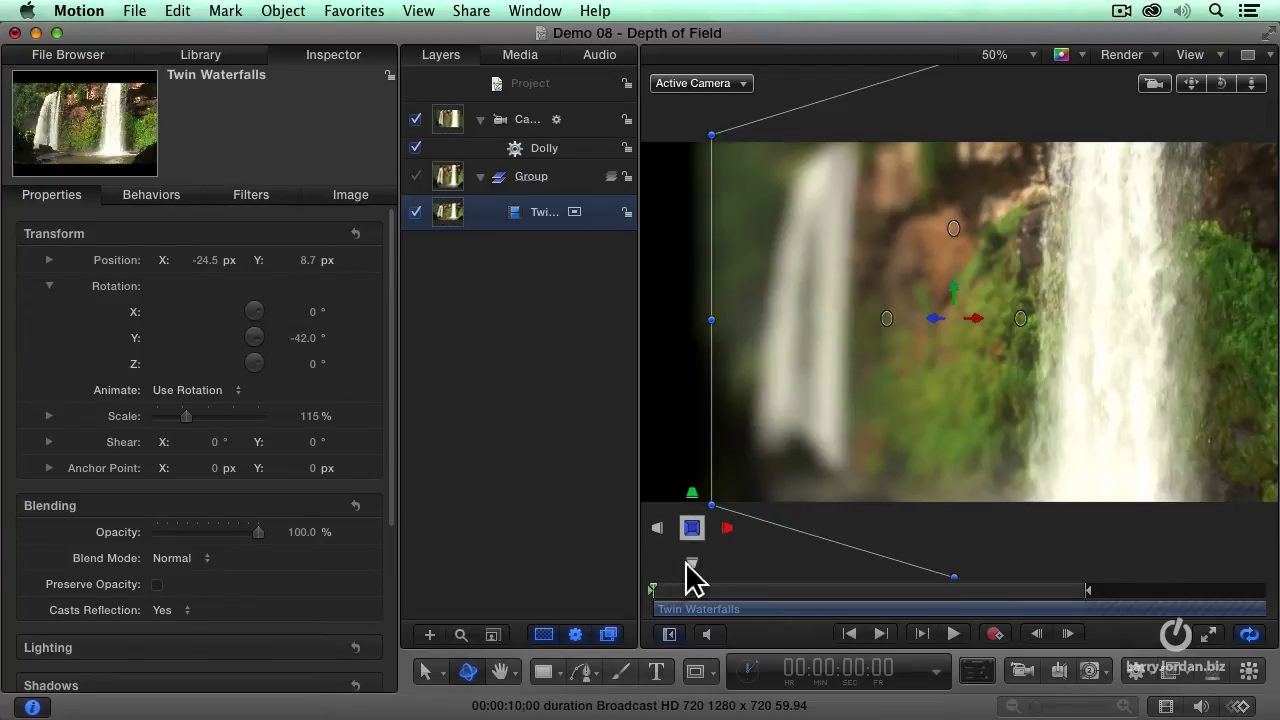
pyautogui.moveTo(955, 424)
pyautogui.mouseDown()
pyautogui.moveTo(1000, 430)
pyautogui.moveTo(960, 430)
pyautogui.mouseUp()
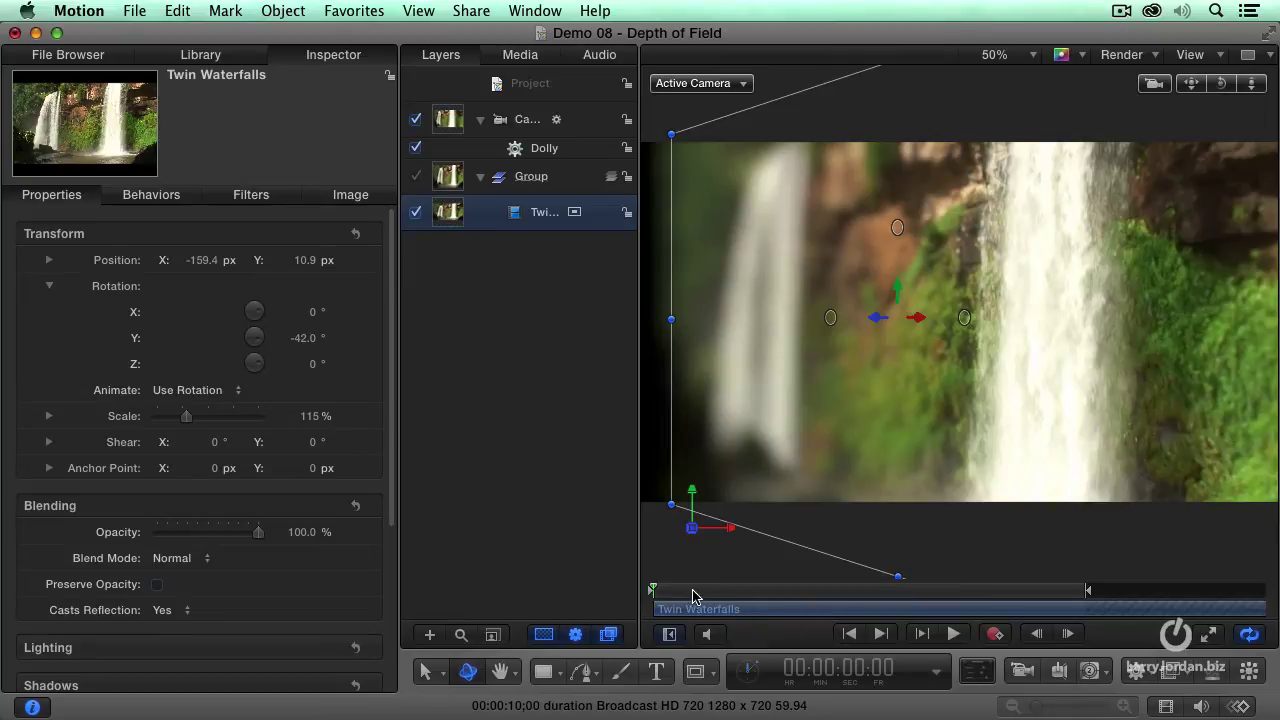
pyautogui.press('space')
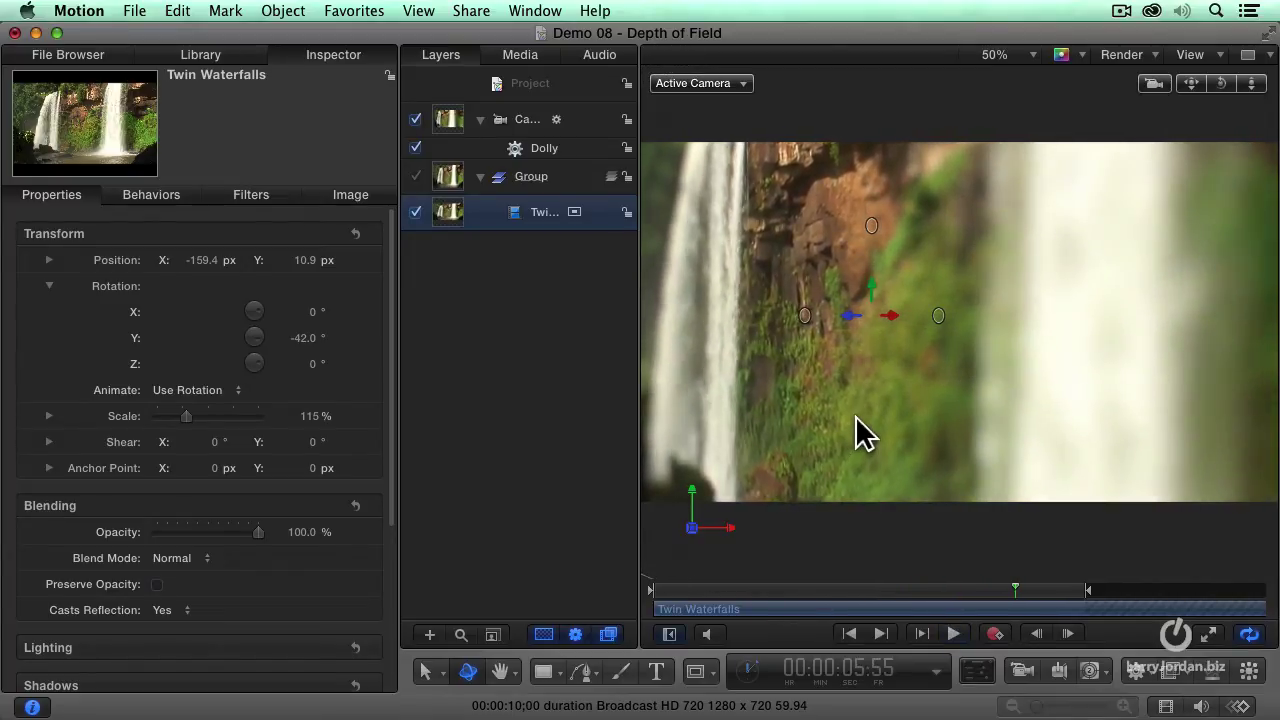
# Nudge the image right to X -114.6, Y 7.3, then play and stop the preview.
pyautogui.moveTo(857, 434); pyautogui.dragTo(884, 424)
pyautogui.press('space')
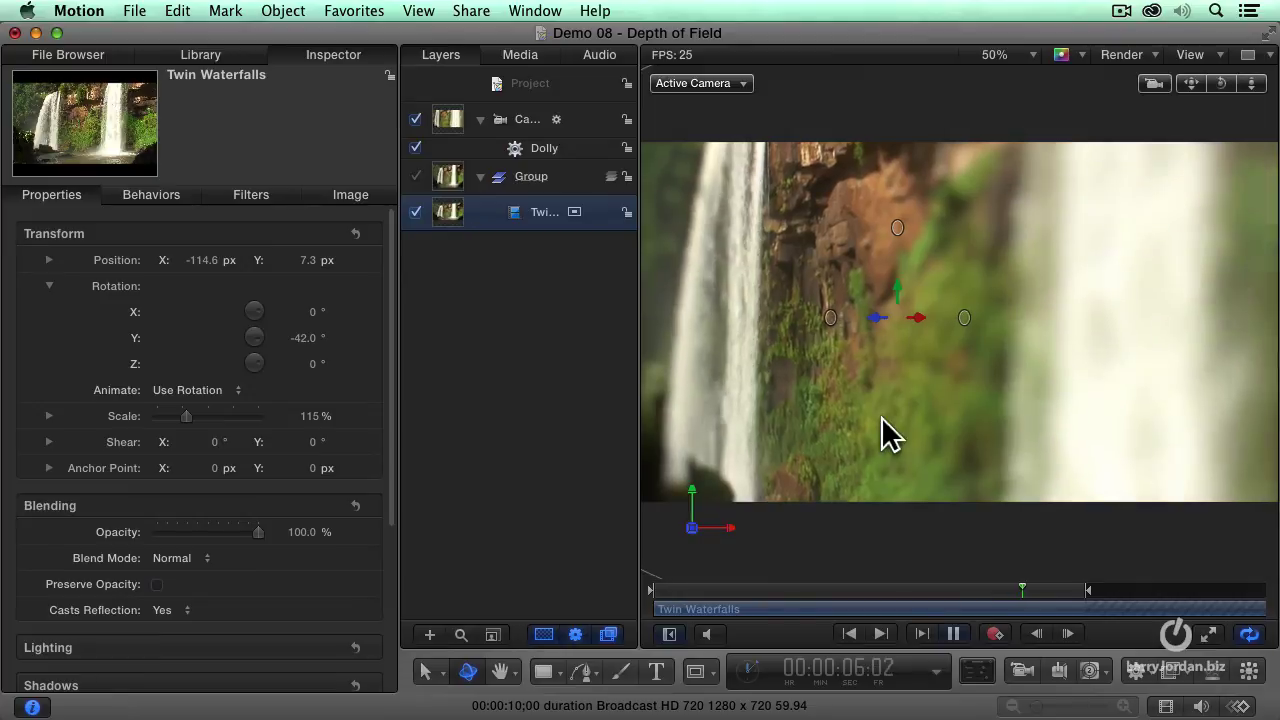
pyautogui.press('space')
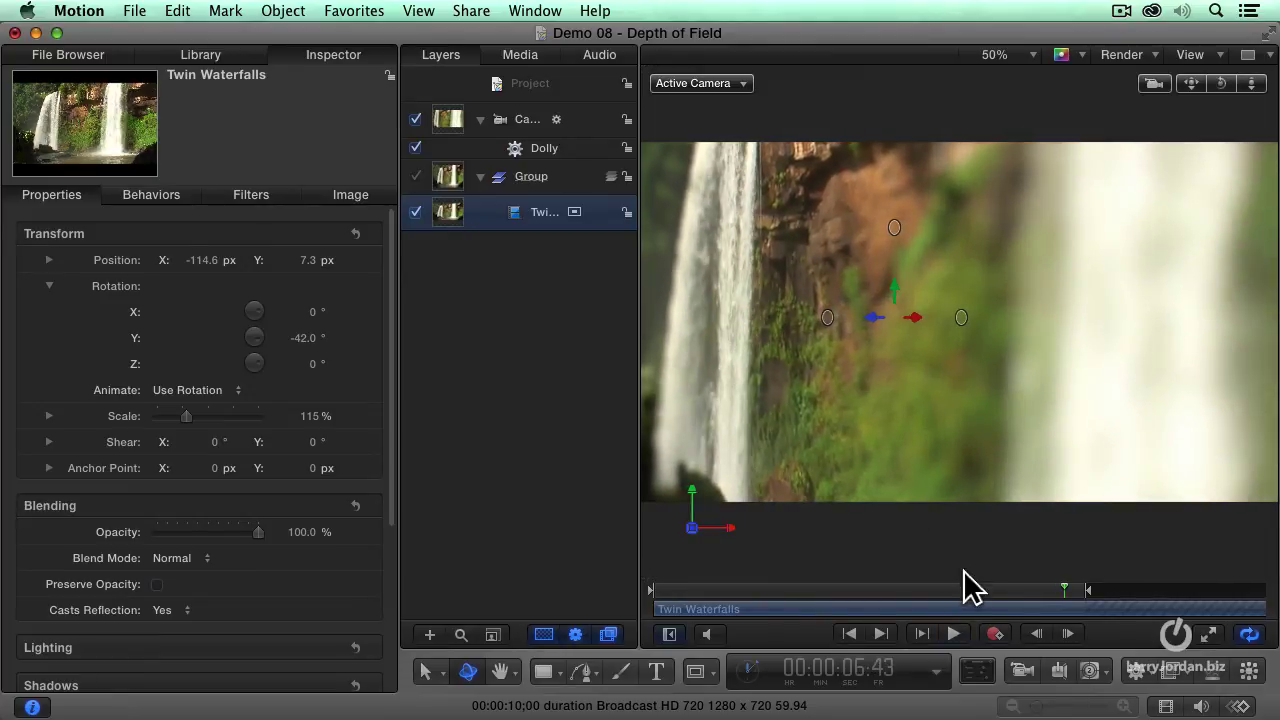